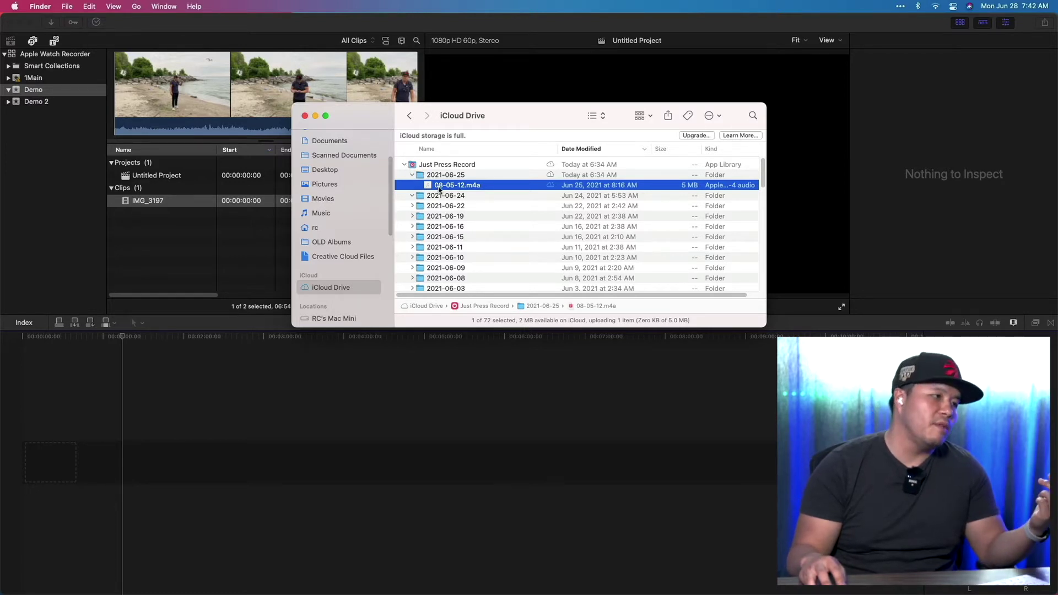
Import the 08-05-12.m4a recording from iCloud Drive into the Demo event
left_click_drag(439, 189, 238, 237)
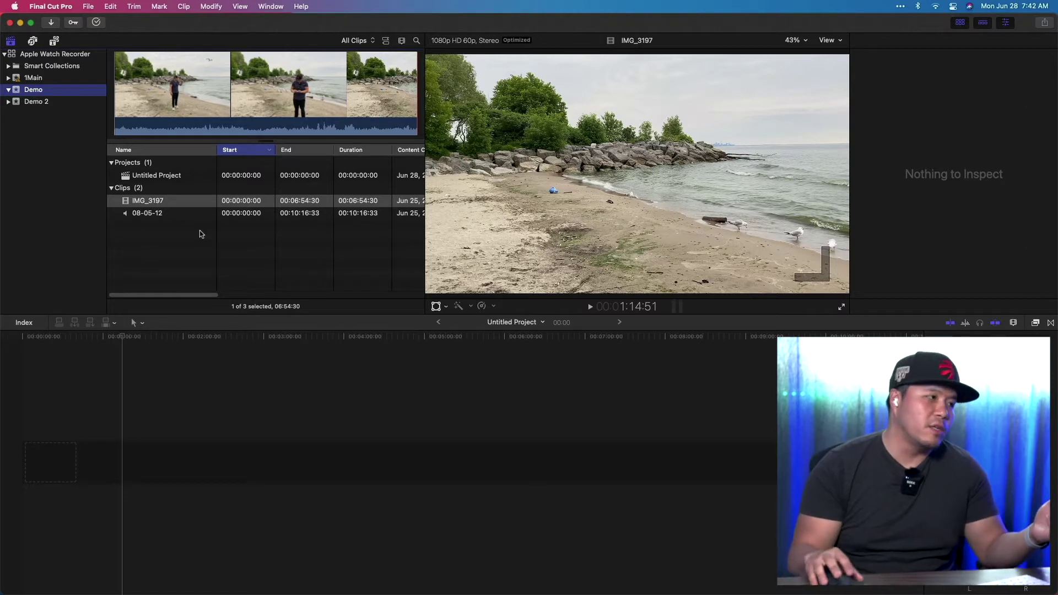
Place the IMG_3197 video in the empty project timeline and connect the 08-05-12 audio clip beneath it
left_click(161, 202)
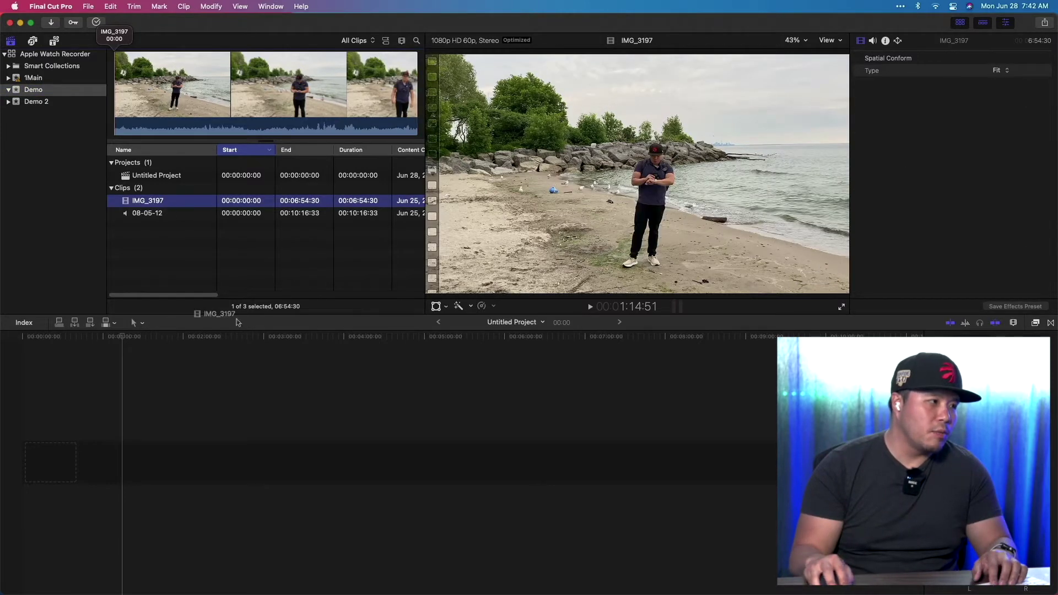
left_click_drag(238, 323, 252, 425)
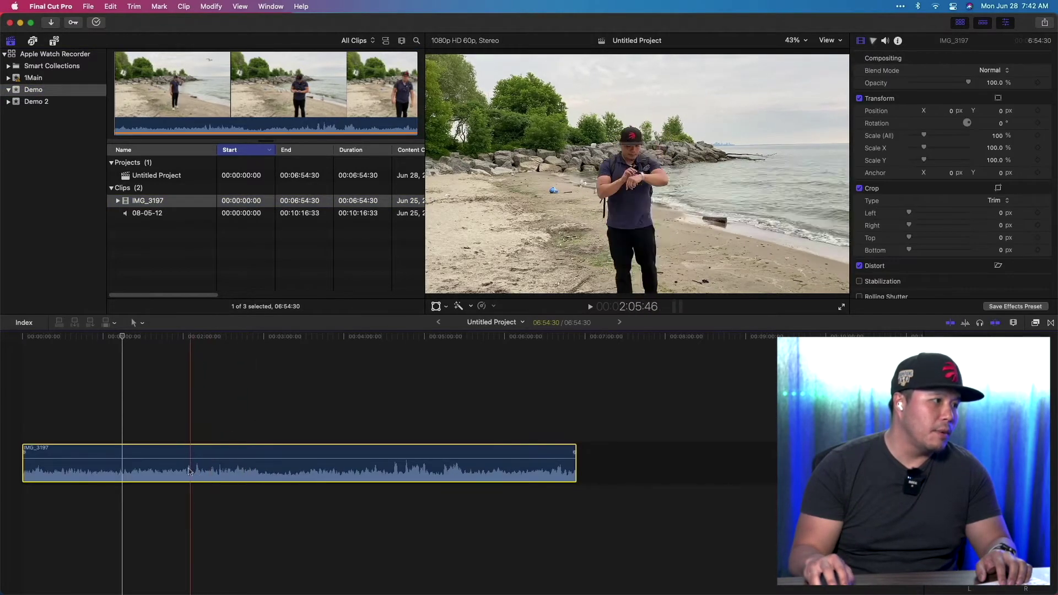
left_click(153, 216)
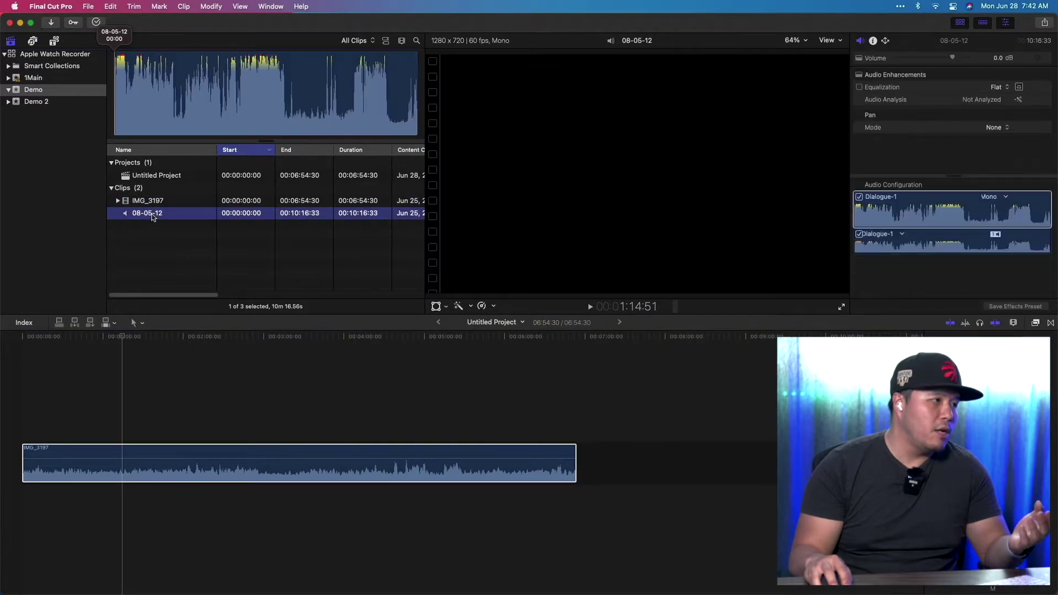
left_click_drag(153, 216, 43, 546)
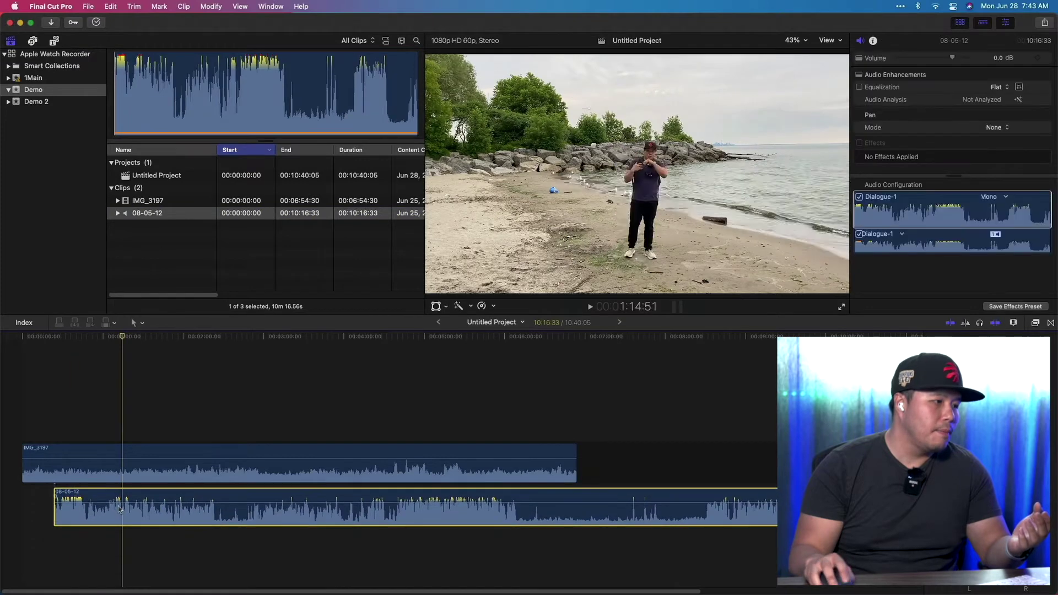
Raise the volume of the IMG_3197 clip in the timeline to 10 dB so its waveform peaks stand out
left_click(133, 458)
left_click_drag(133, 458, 133, 453)
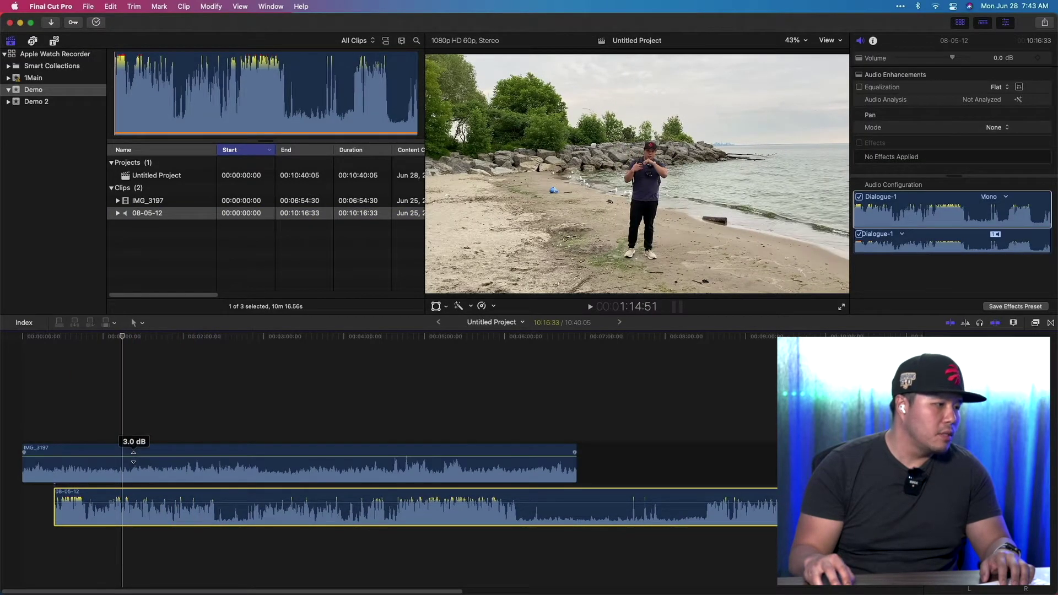
left_click(190, 385)
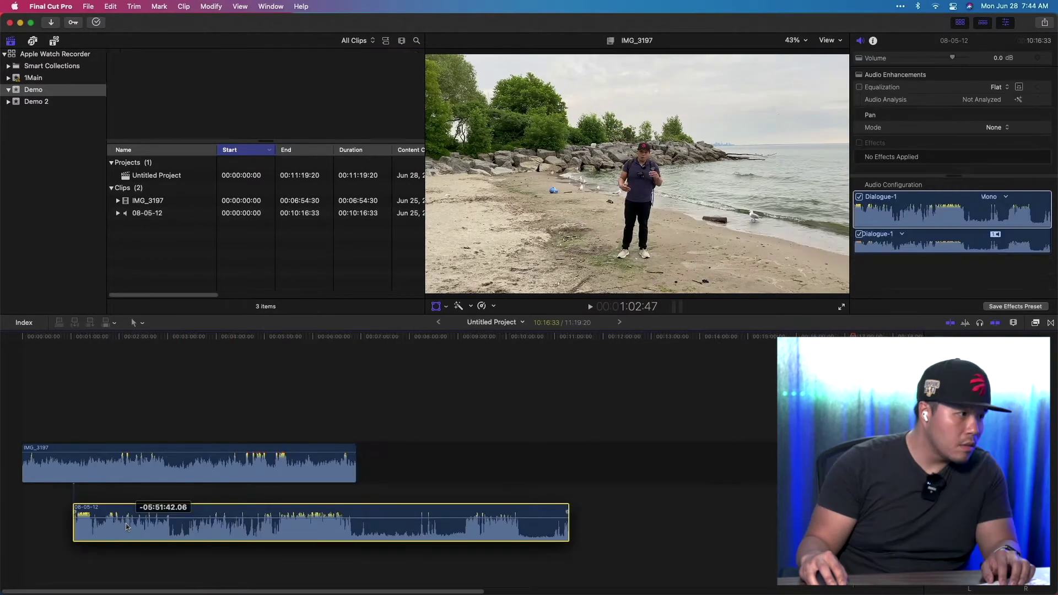
Shift the 08-05-12 audio to roughly match the IMG_3197 waveform, and play a passage around 4:39 to check the sync
left_click_drag(128, 512, 123, 512)
left_click(177, 416)
key("shift+t")
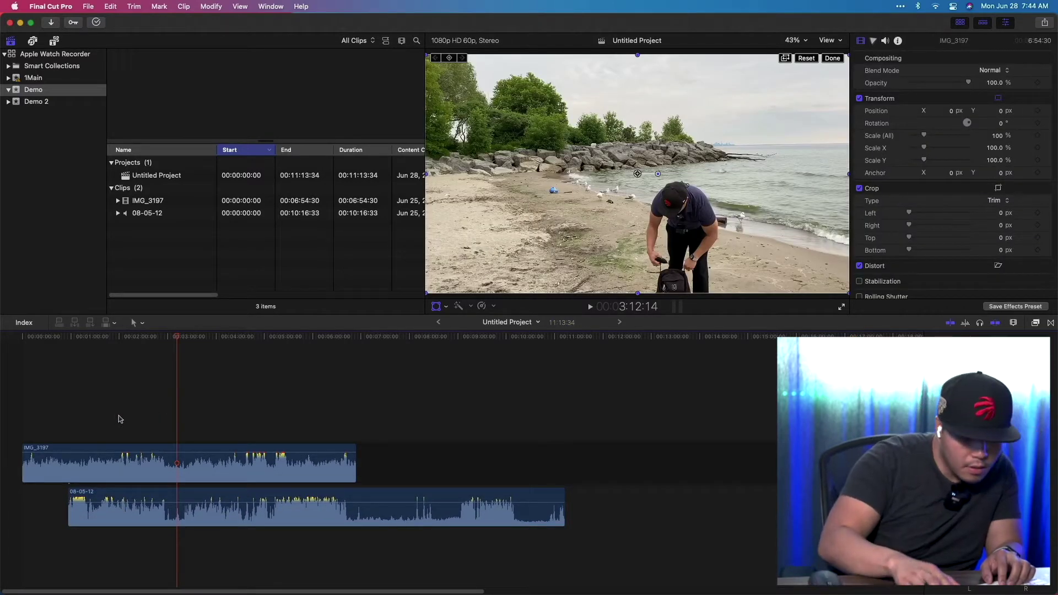
key("super+equal")
key("super+equal")
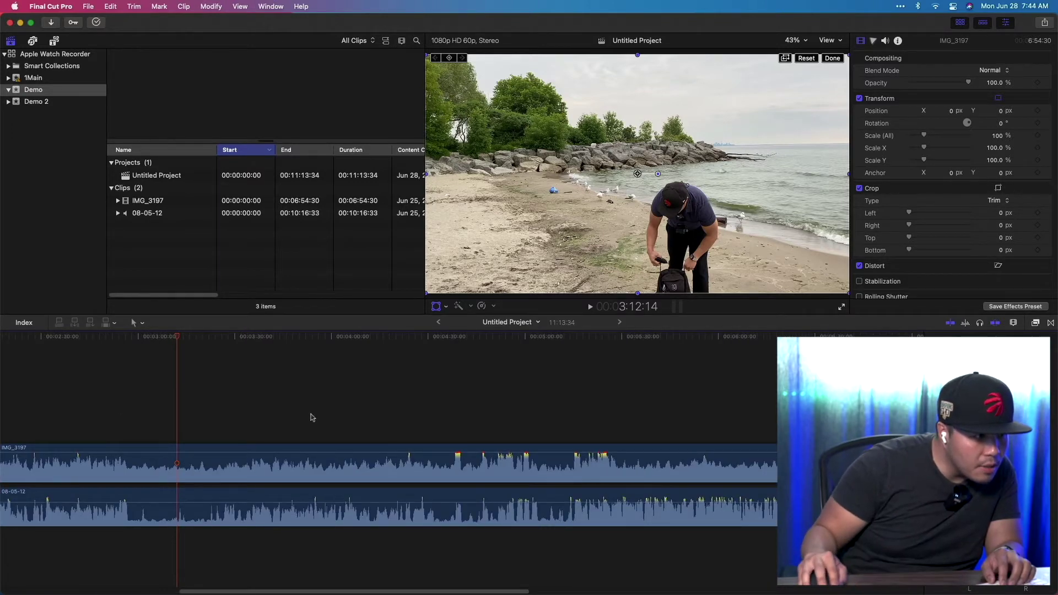
left_click(445, 415)
key("space")
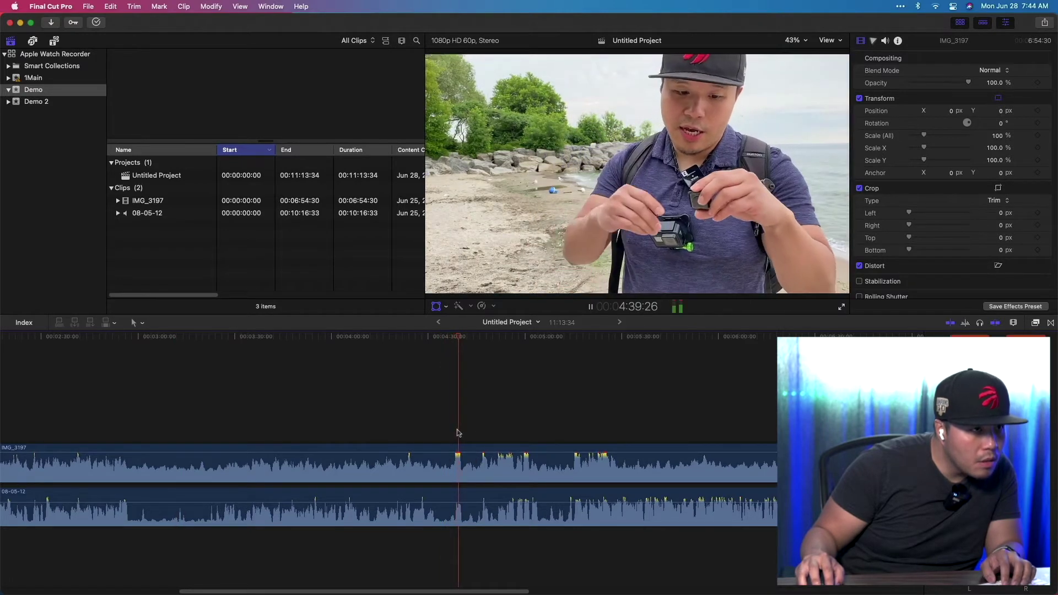
key("space")
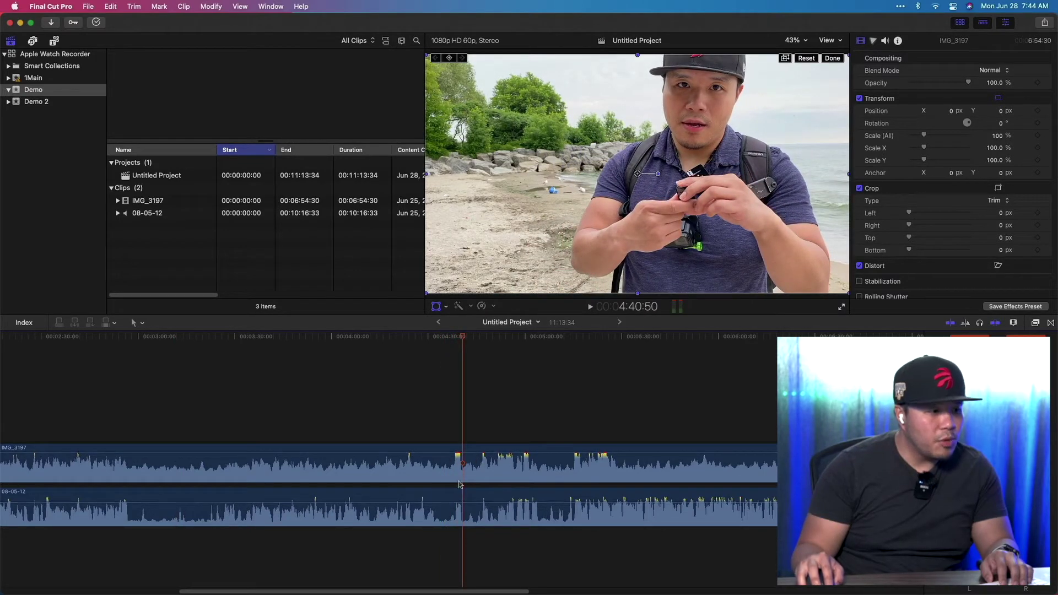
Fine-tune the position of the 08-05-12 audio so its peaks line up with those of IMG_3197 near 4:47
left_click(480, 431)
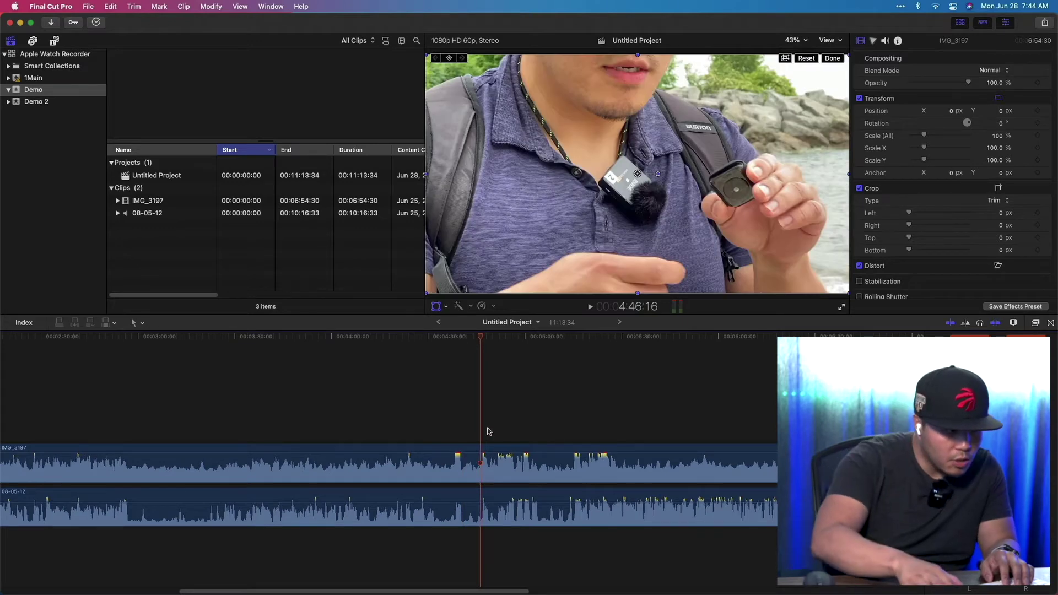
key("super+equal")
key("super+equal")
key("super+equal")
key("super+equal")
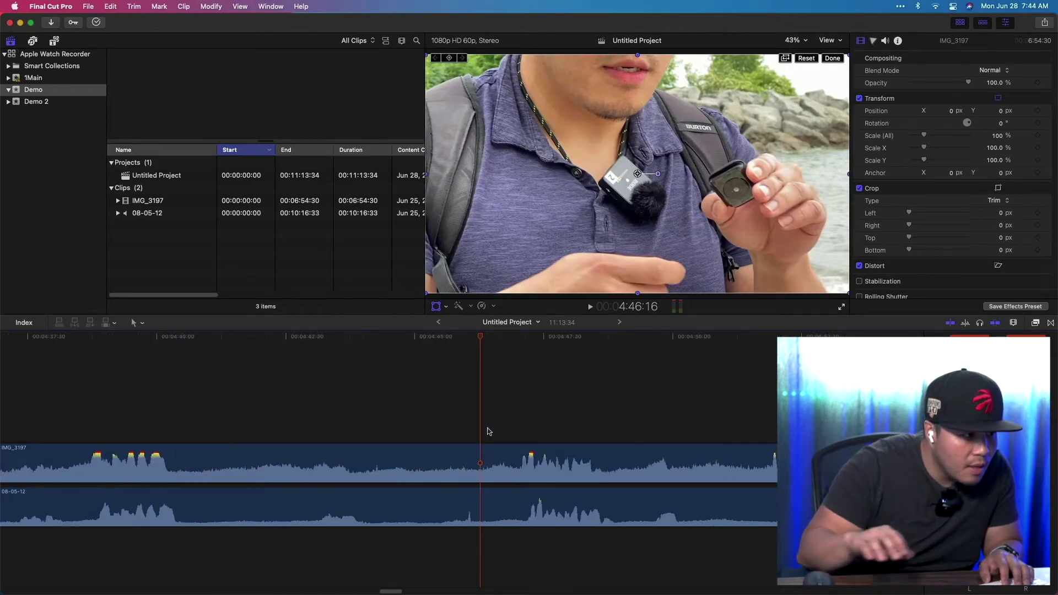
left_click(523, 494)
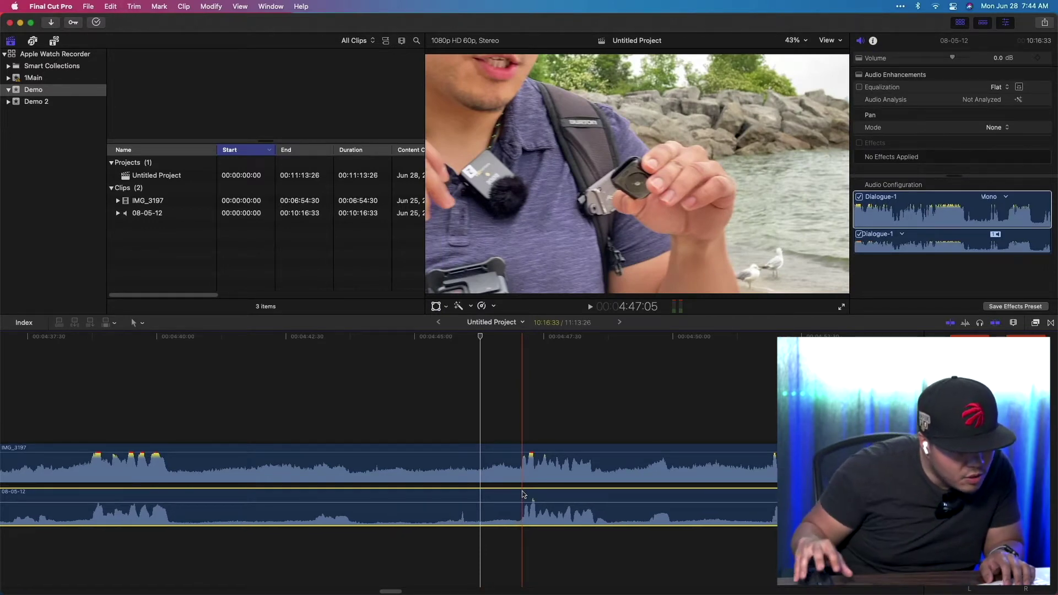
mouse_move(521, 457)
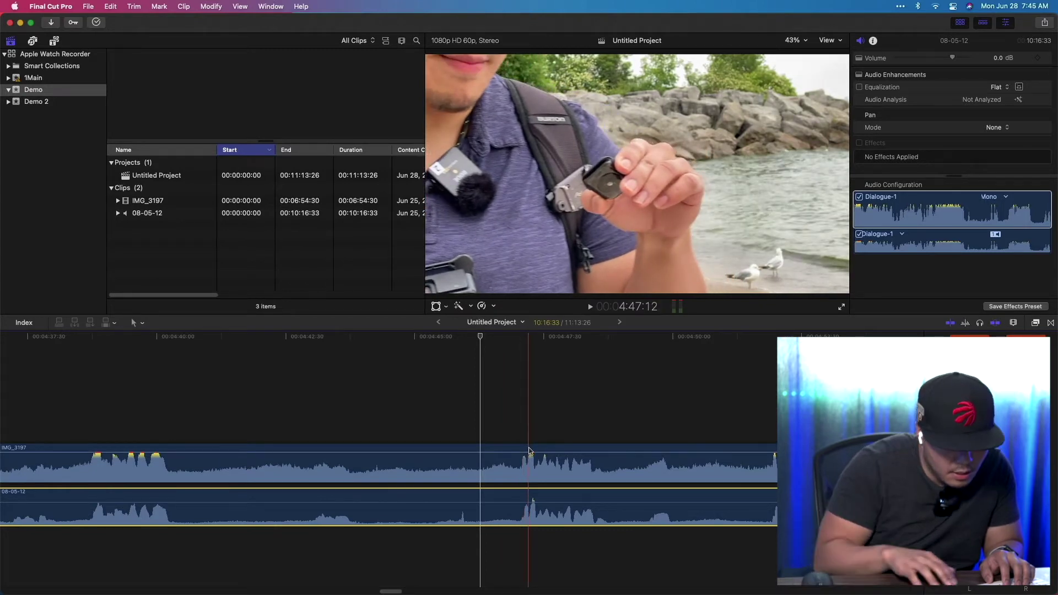
left_click(529, 451)
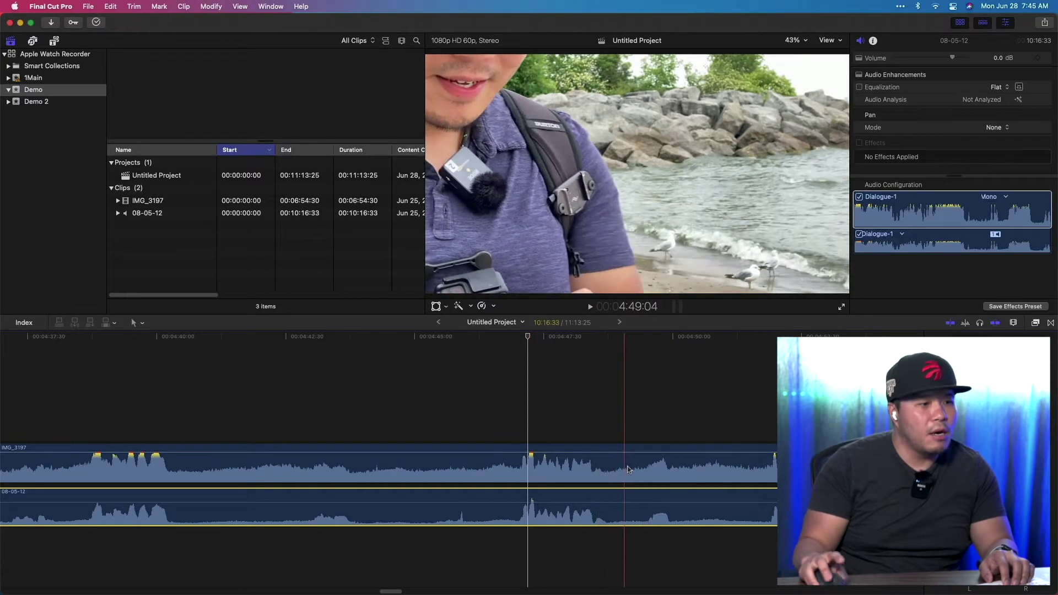
Disable the Dialogue-1 camera audio of the IMG_3197 clip in its audio configuration
left_click(626, 473)
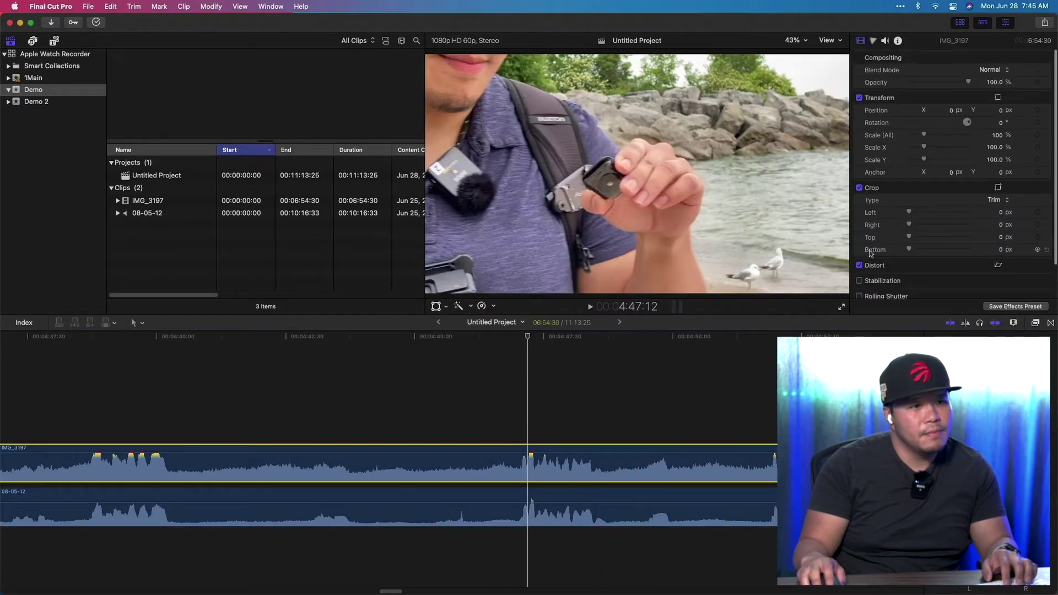
scroll(914, 76, "down", 2)
left_click(884, 41)
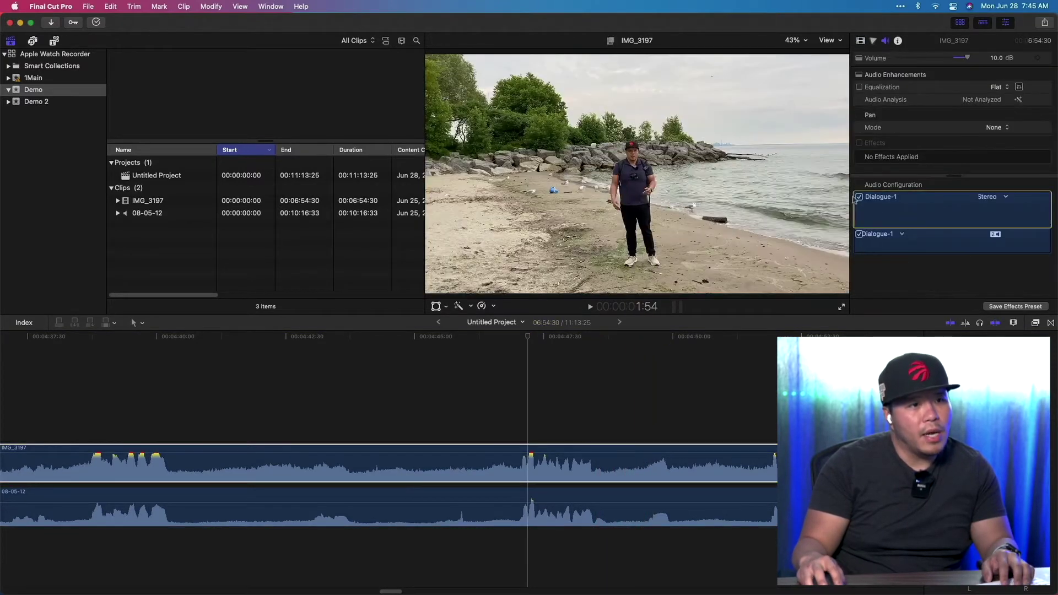
left_click(859, 196)
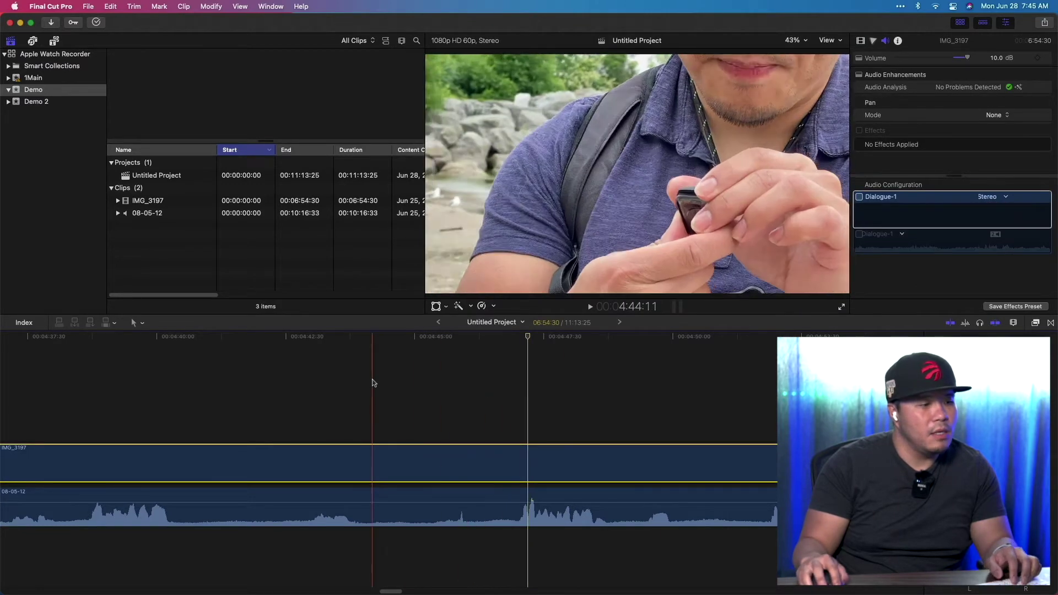
Display the timeline clips with filmstrips above the waveforms, and play the manually synced footage around 5:24
key("shift+z")
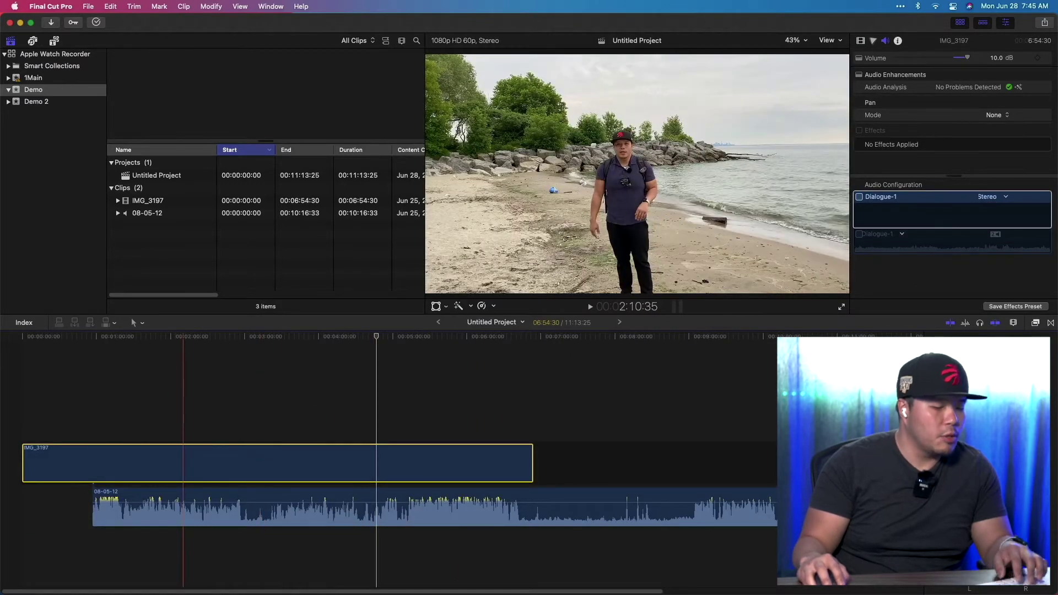
key("ctrl+alt+Up")
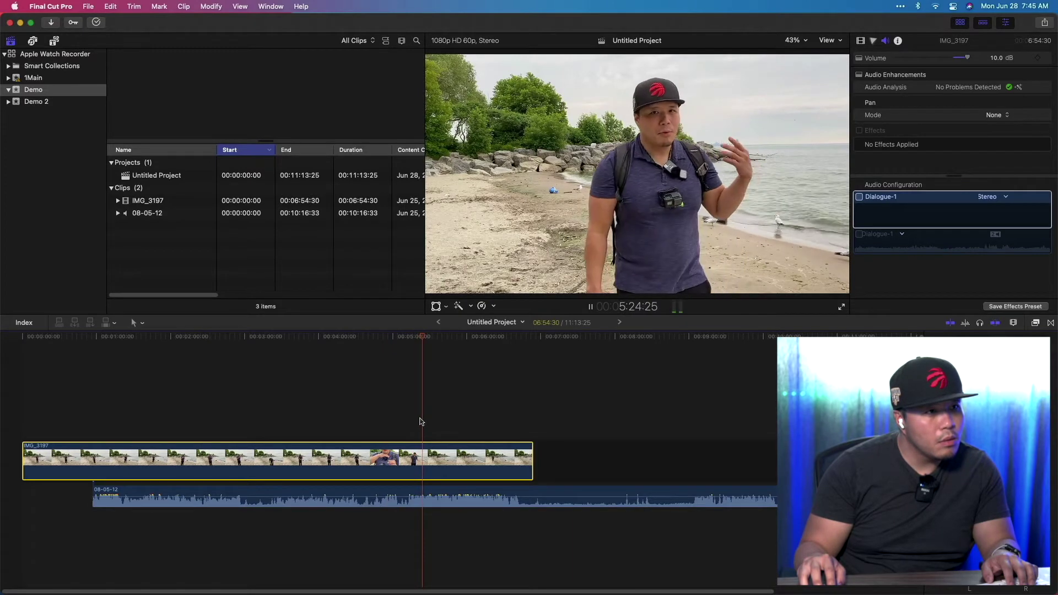
key("space")
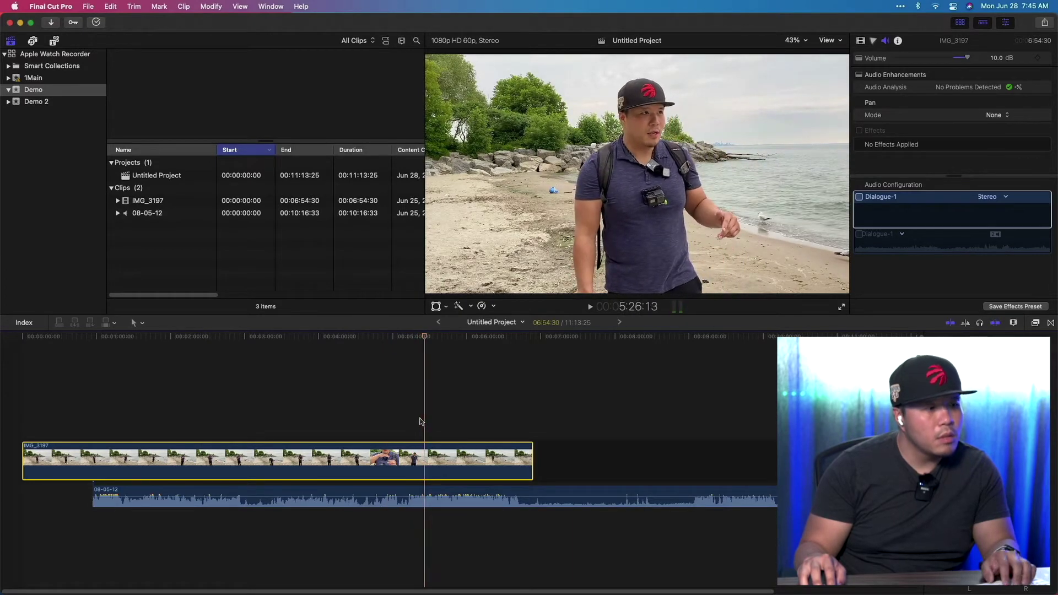
left_click(430, 493)
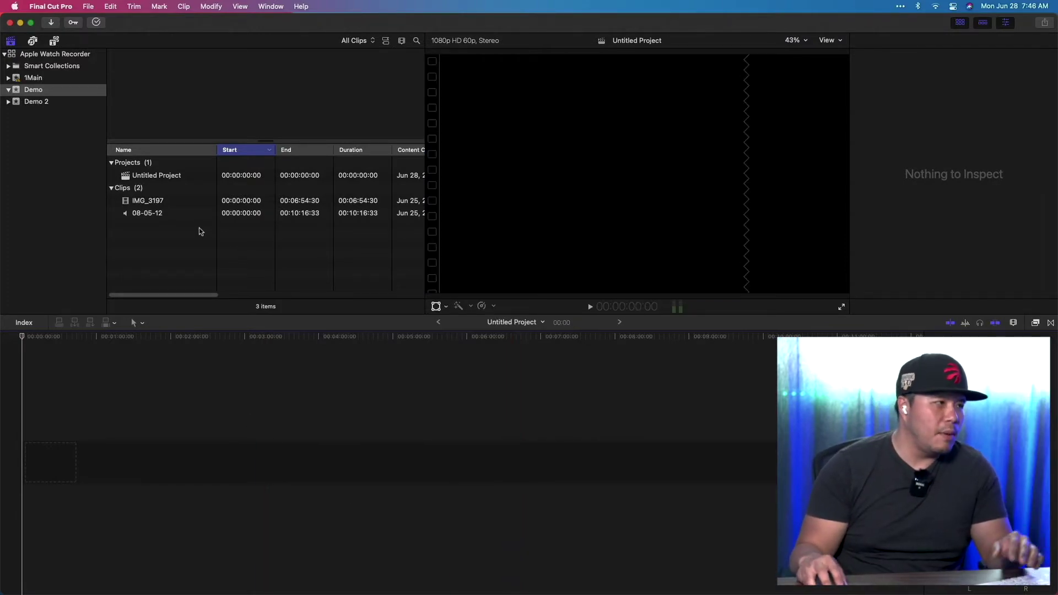
Synchronize IMG_3197 and 08-05-12 into one clip in the Demo event, using audio for synchronization and disabling audio components on AV clips
left_click(176, 212)
left_click(168, 202, "shift")
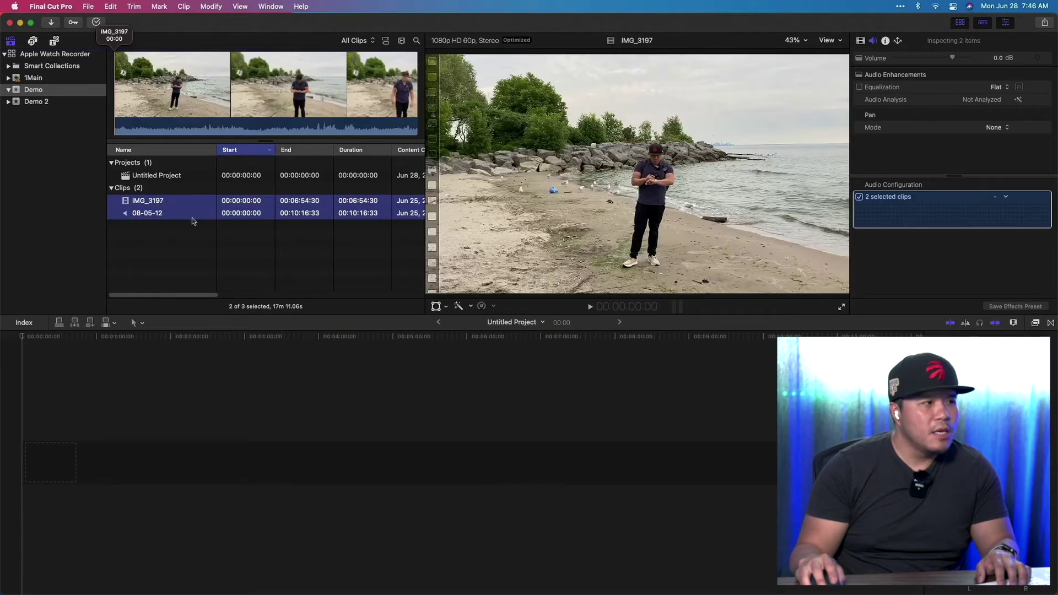
right_click(162, 210)
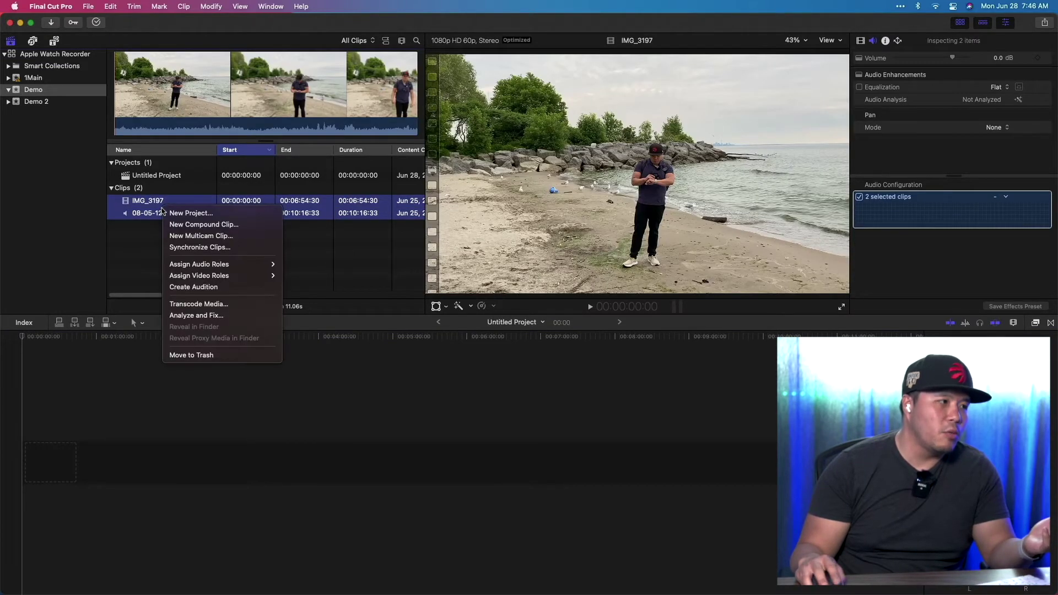
left_click(193, 246)
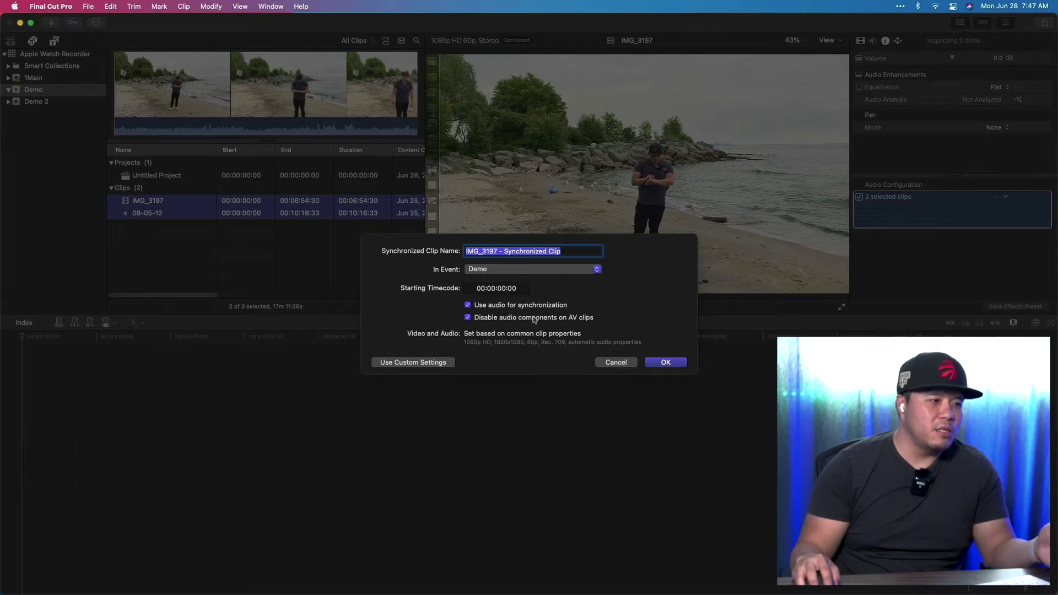
left_click(433, 363)
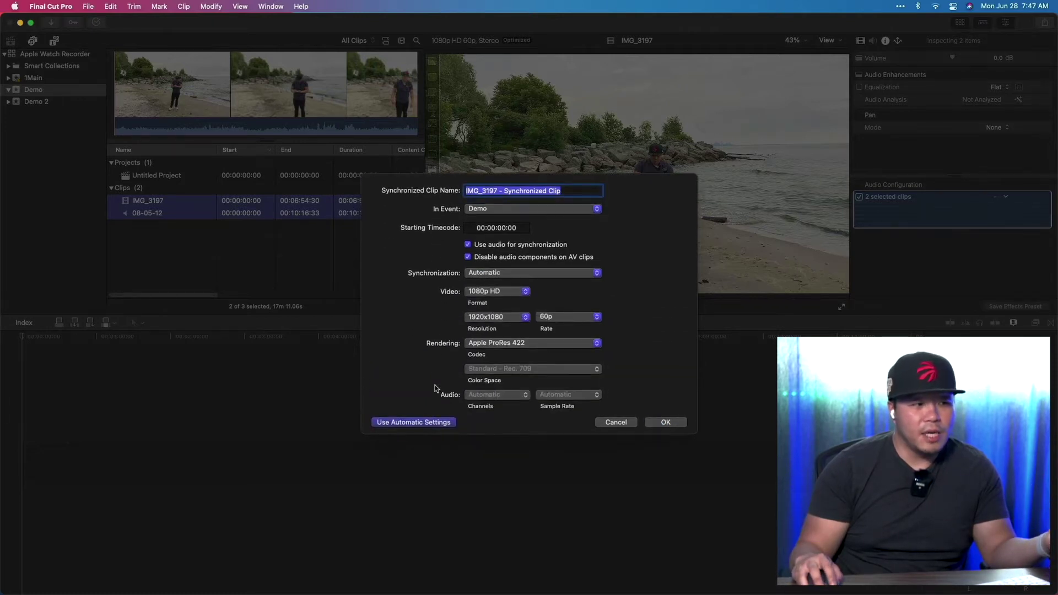
left_click(432, 424)
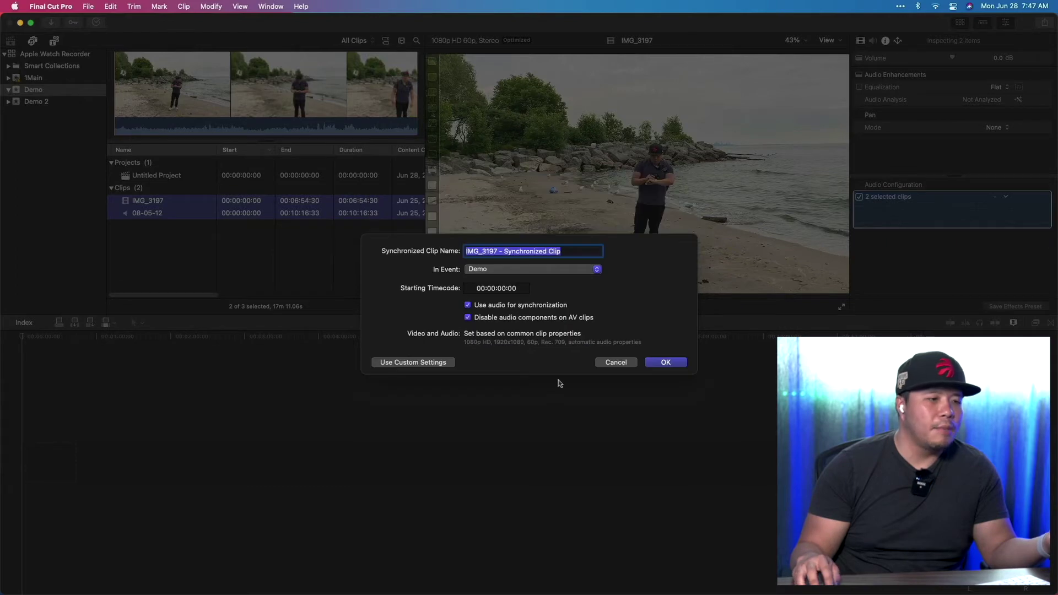
left_click(666, 363)
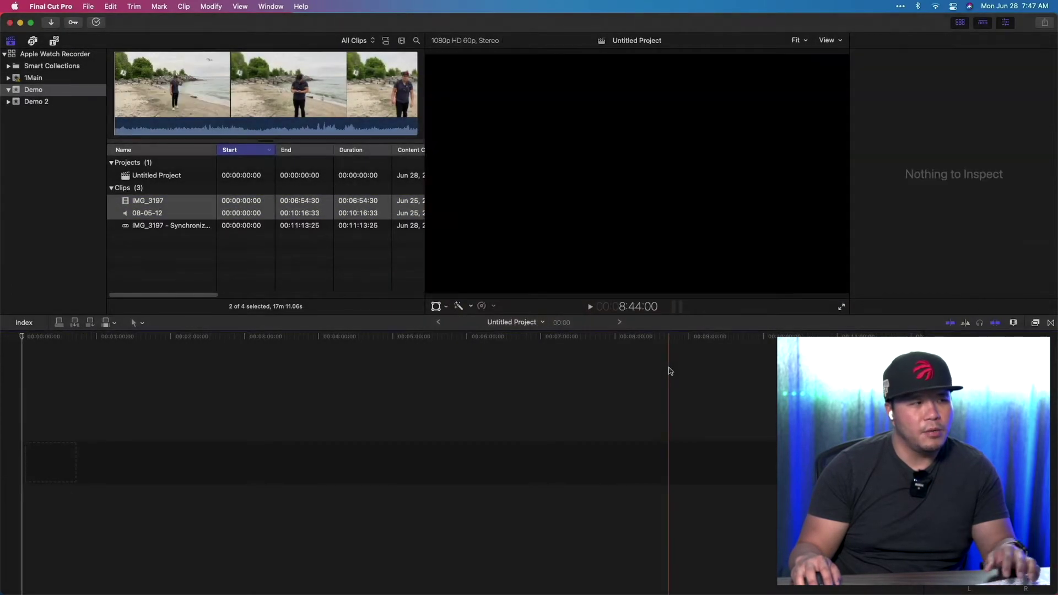
Place the synchronized clip in the timeline and play it from about 2:41 to check its audio
left_click(176, 226)
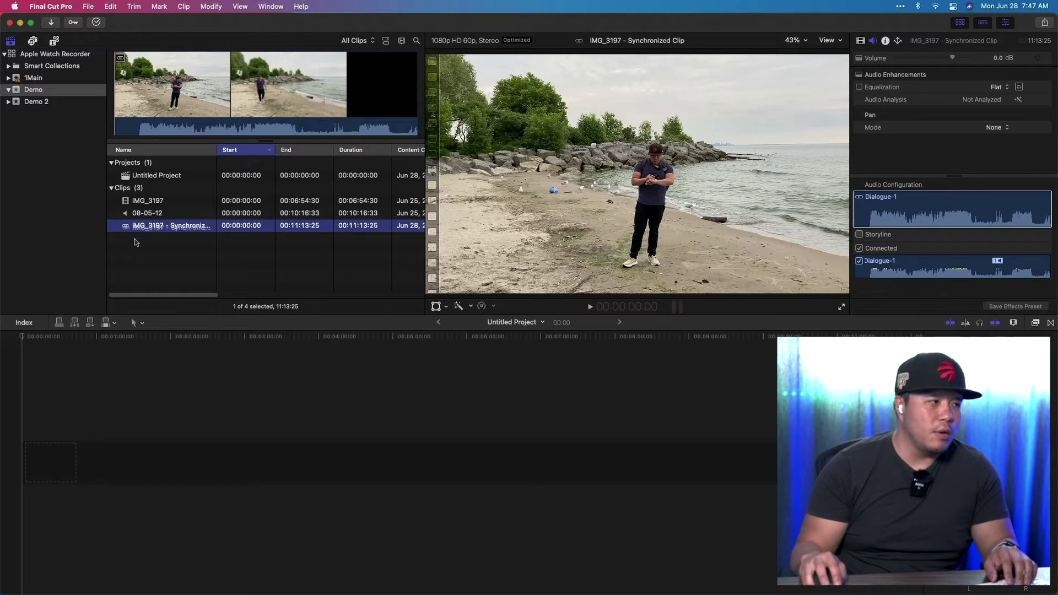
left_click_drag(135, 243, 184, 427)
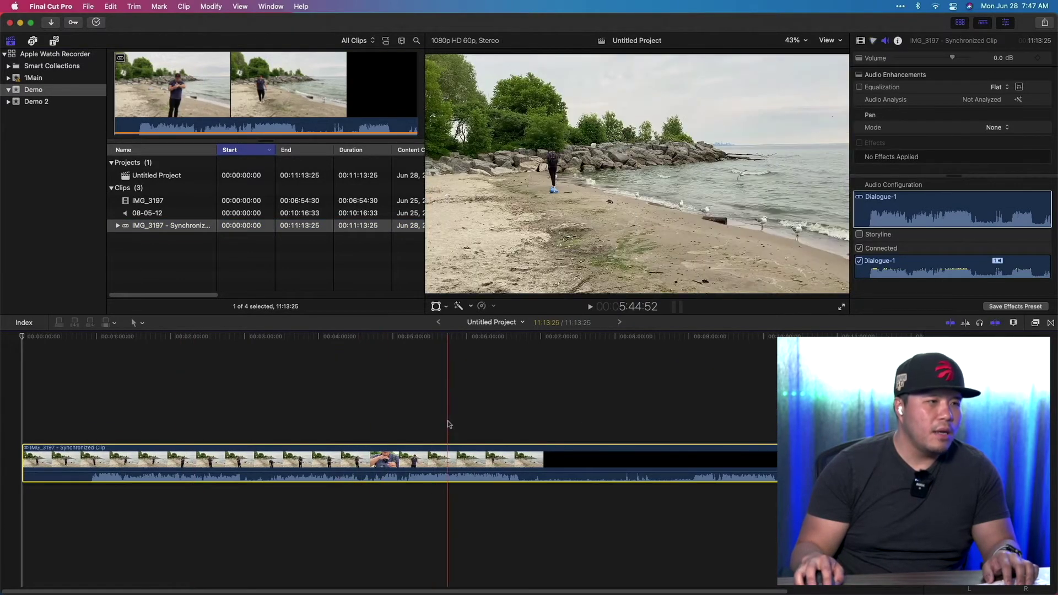
left_click(446, 424)
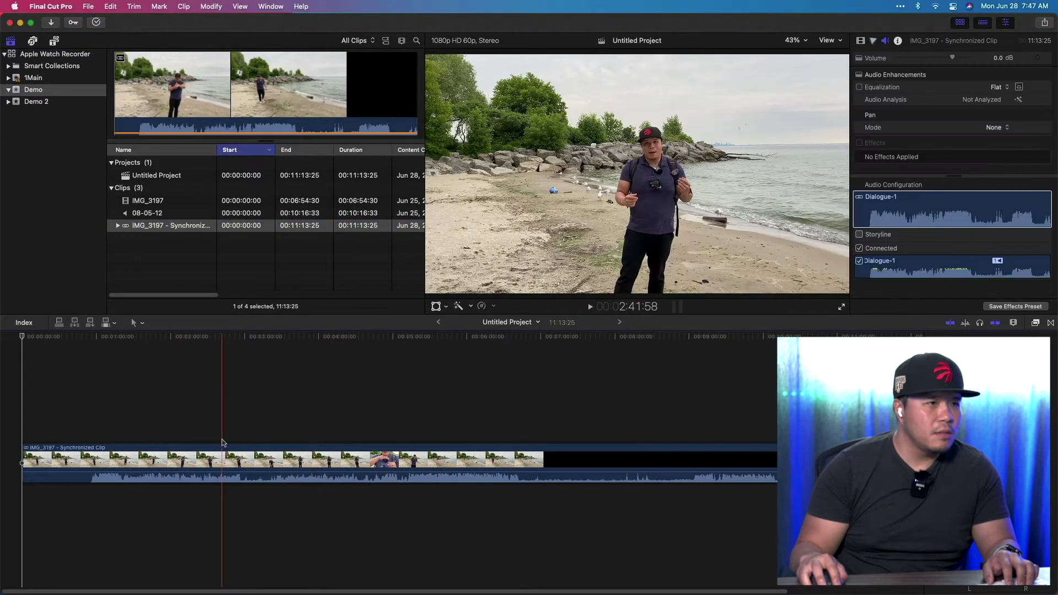
key("space")
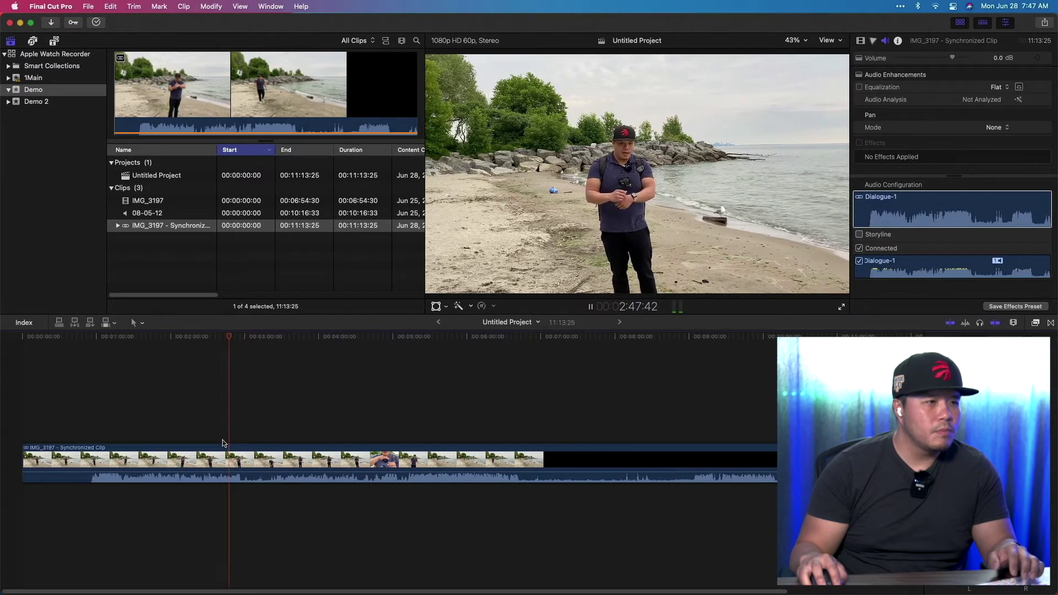
key("space")
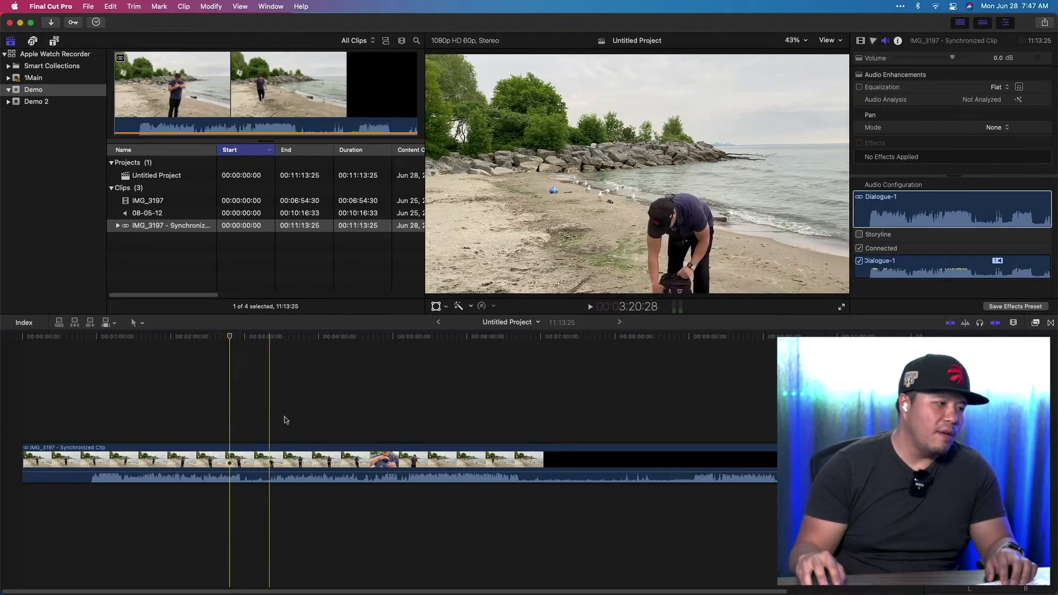
left_click(238, 459)
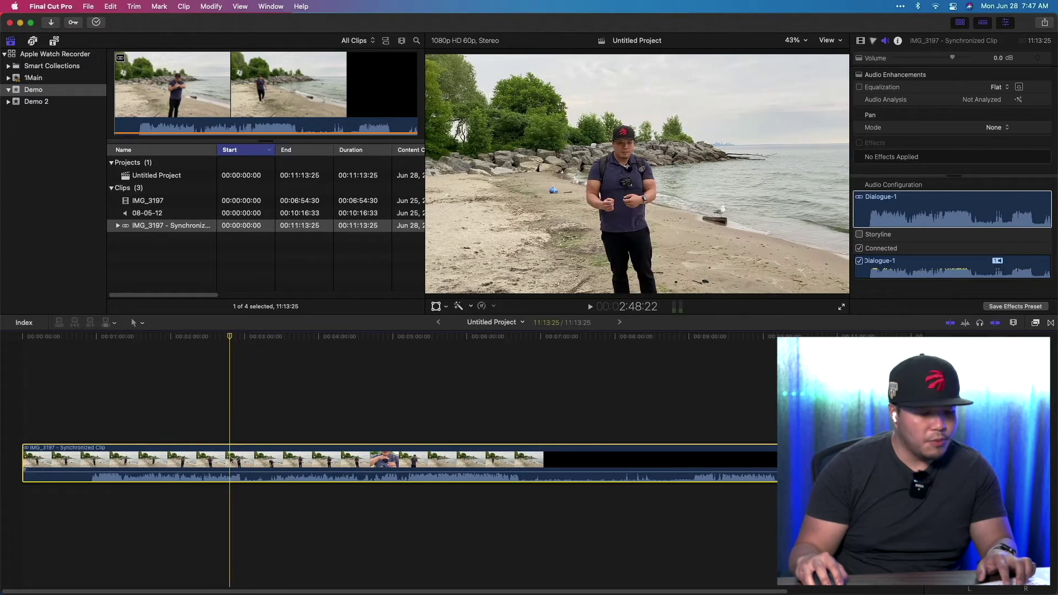
Open the synchronized clip in the timeline and examine how the IMG_3197 and 08-05-12 waveforms line up around 2:52
double_click(226, 461)
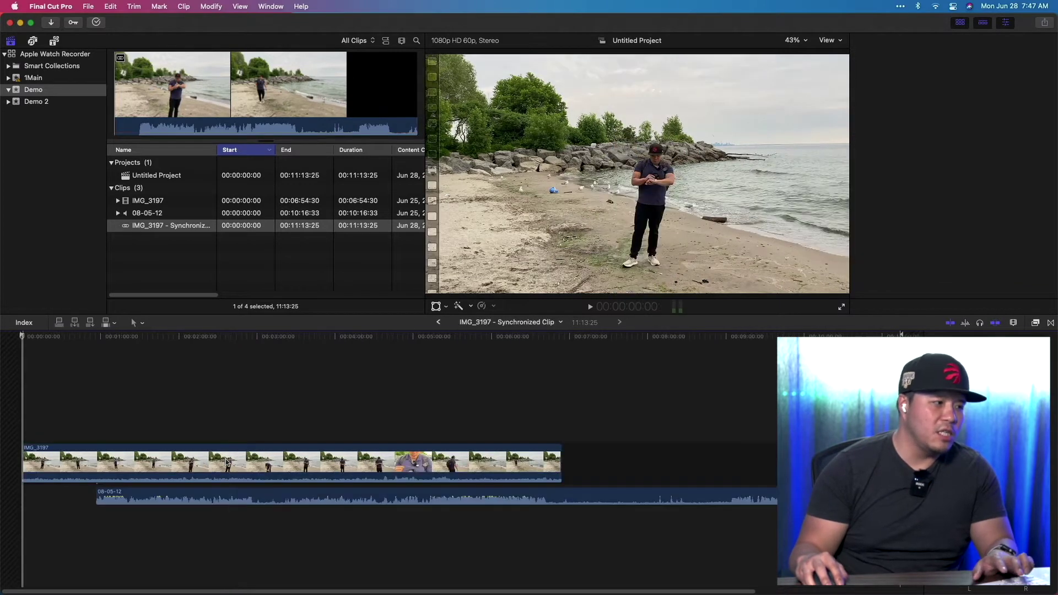
key("super+equal")
key("super+equal")
key("super+equal")
key("super+equal")
key("super+equal")
key("super+equal")
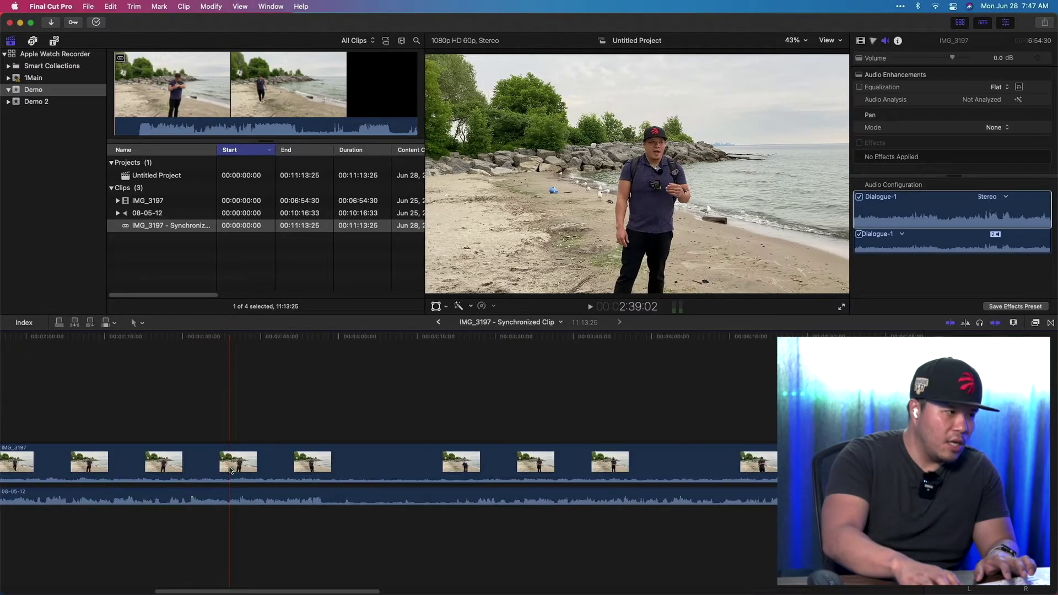
key("super+minus")
key("super+minus")
key("super+minus")
key("super+minus")
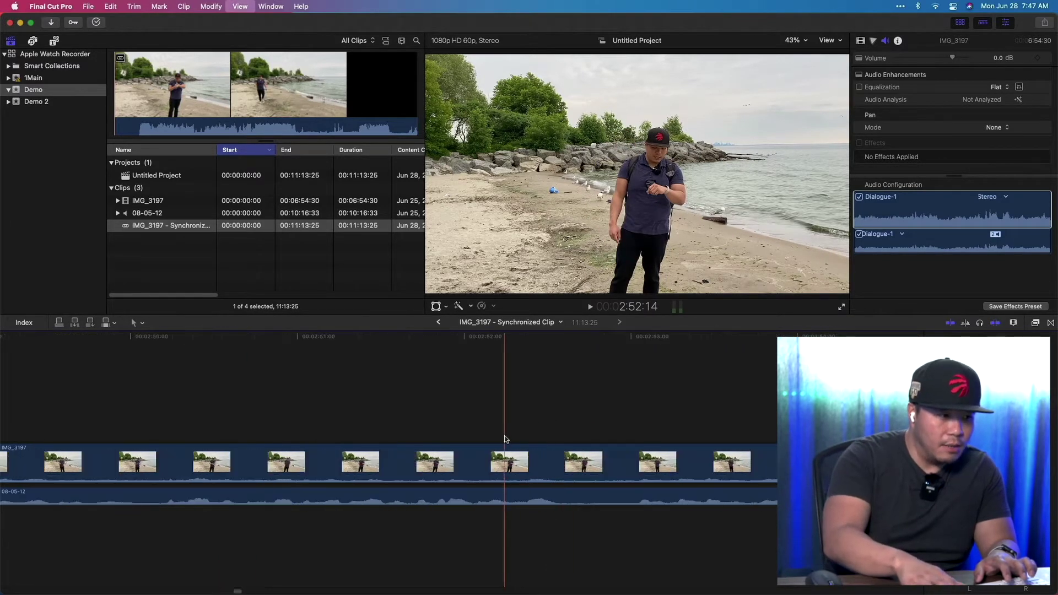
Return to the Untitled Project timeline and delete the synchronized clip from it
key("super+bracketleft")
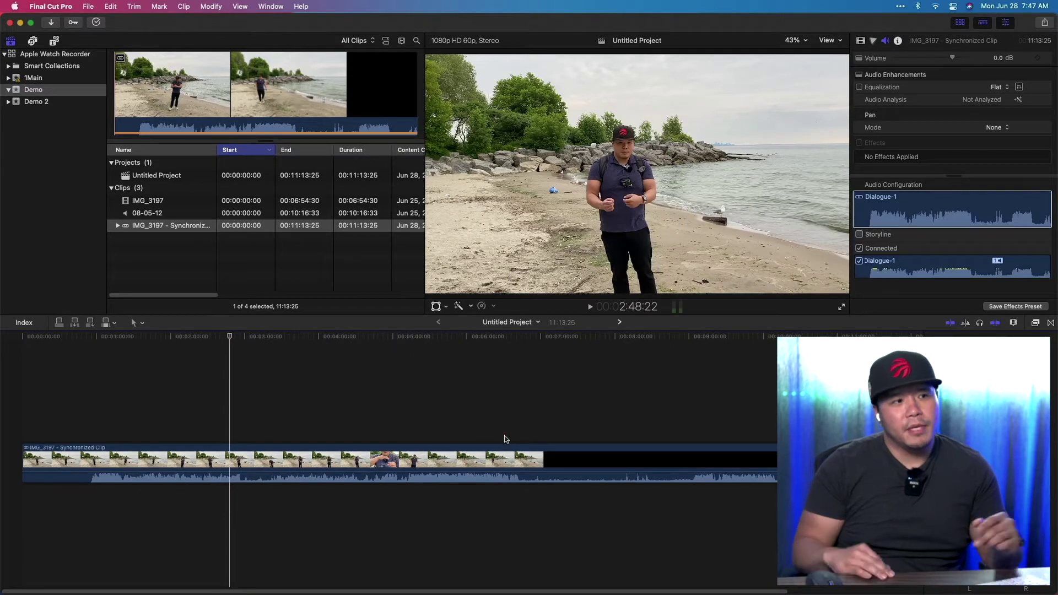
key("c")
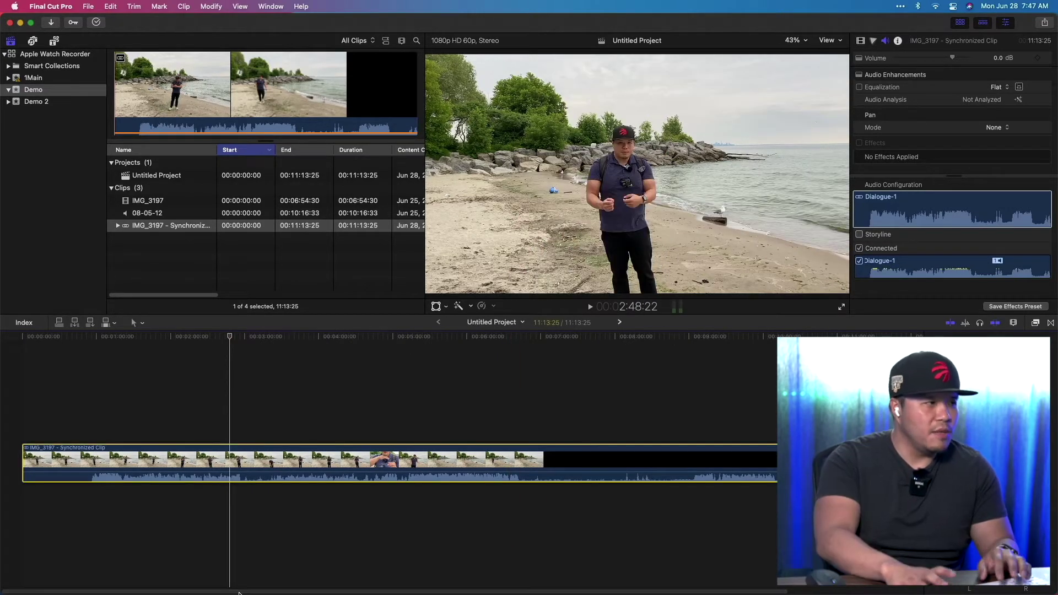
key("Delete")
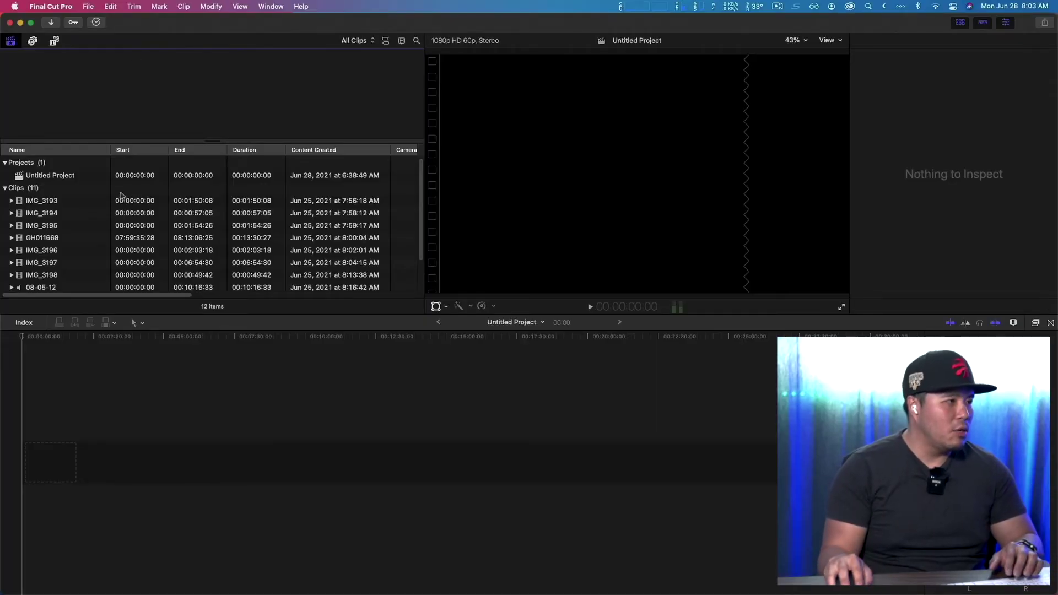
Enlarge the clip list and check the Camera Name metadata of clips such as IMG_3193, Untitled - Sequence 01 1 and REC00030
scroll(122, 238, "down", 3)
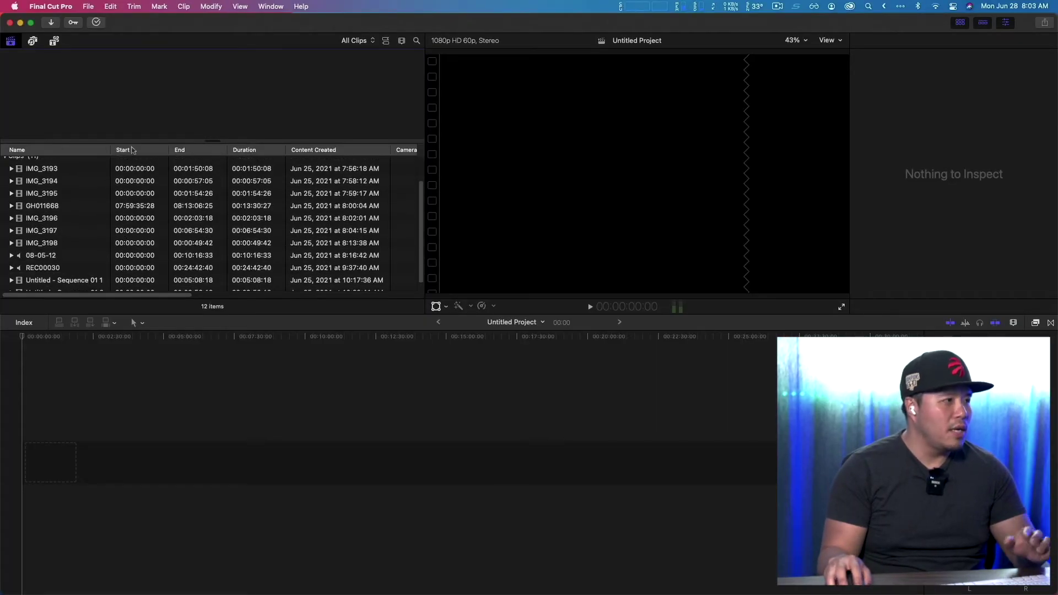
left_click_drag(190, 313, 189, 357)
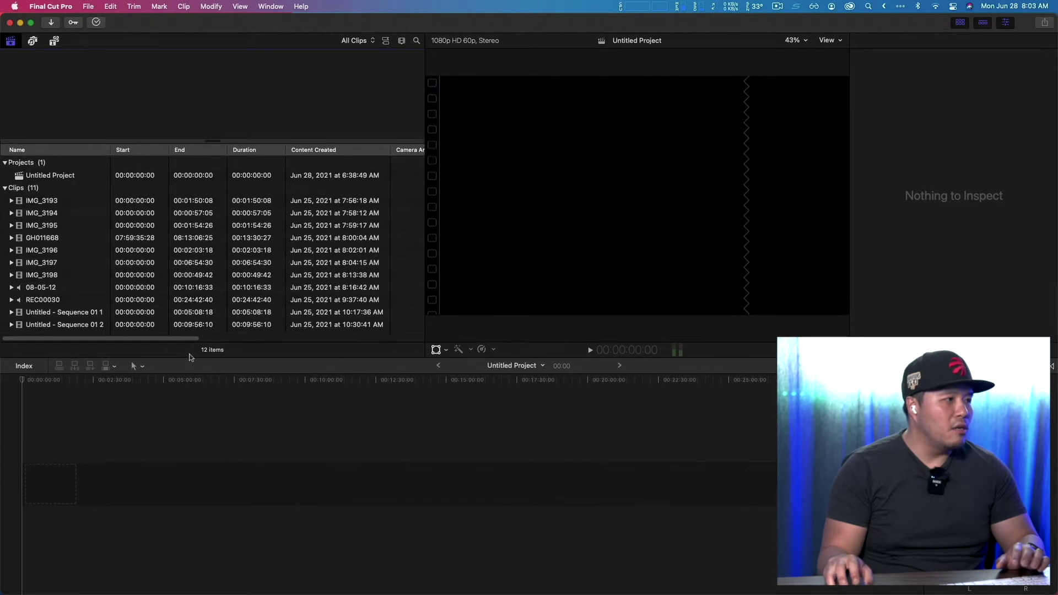
left_click(82, 201)
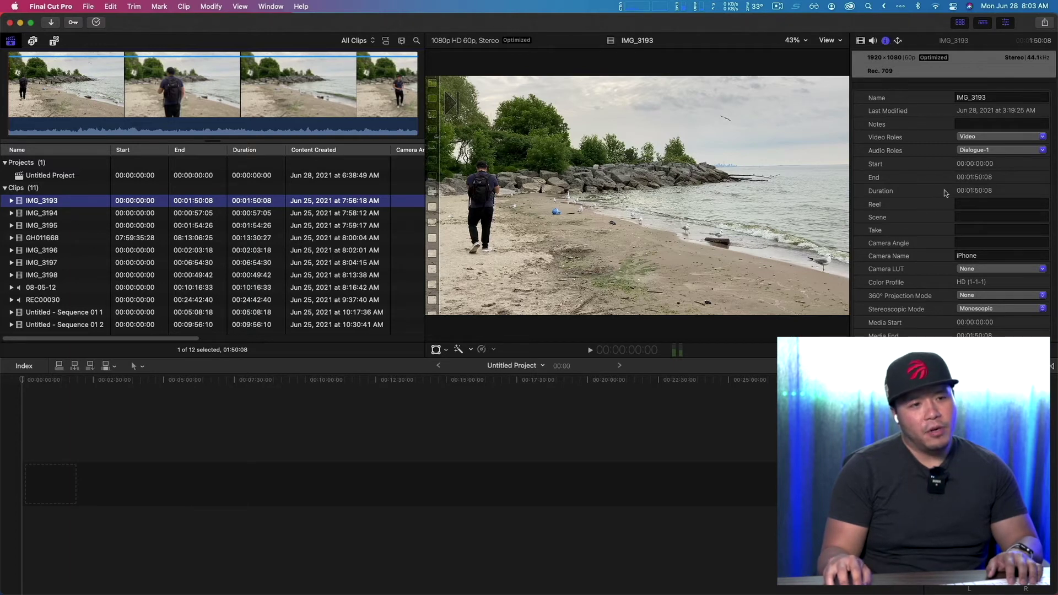
left_click(985, 256)
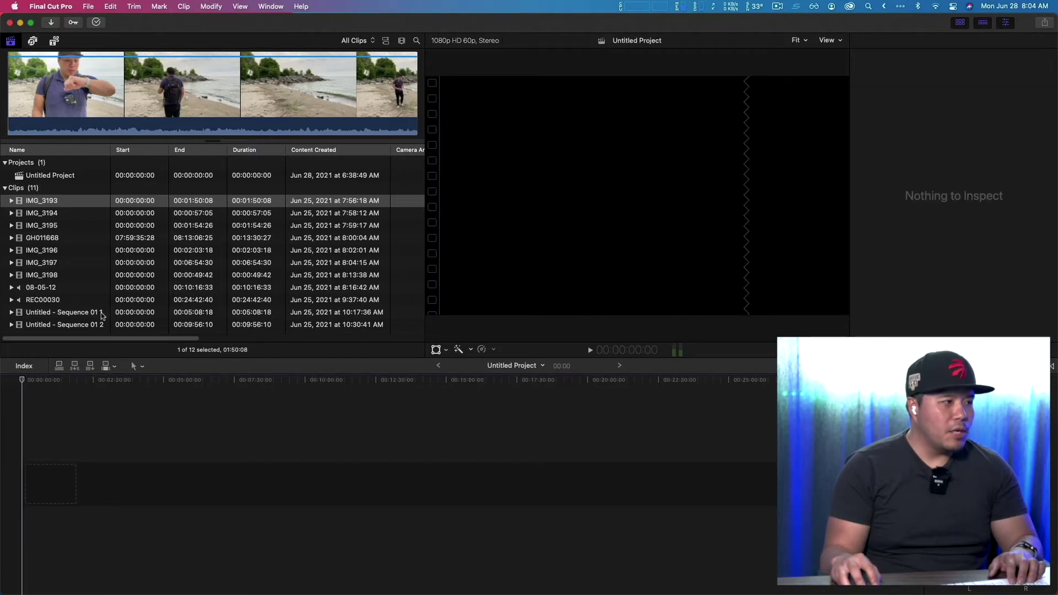
left_click(273, 263)
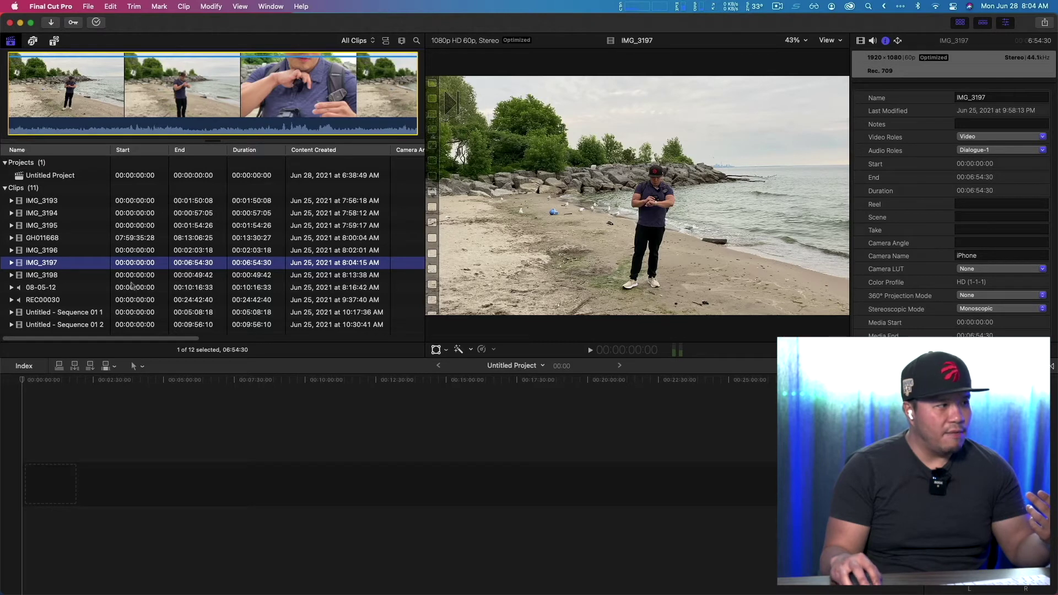
left_click(108, 313)
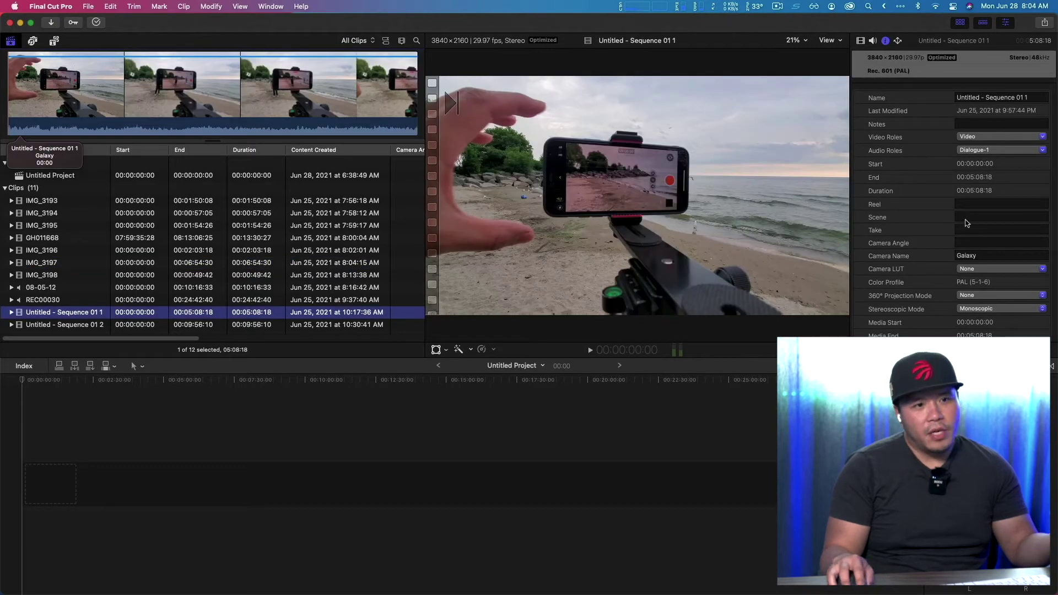
left_click(988, 256)
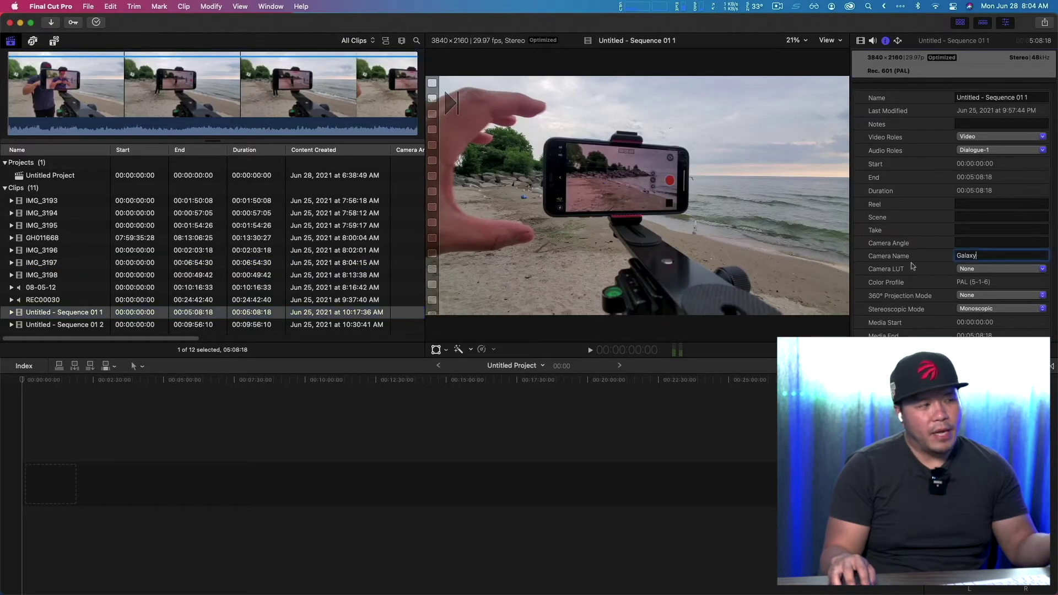
left_click(77, 301)
left_click(1013, 256)
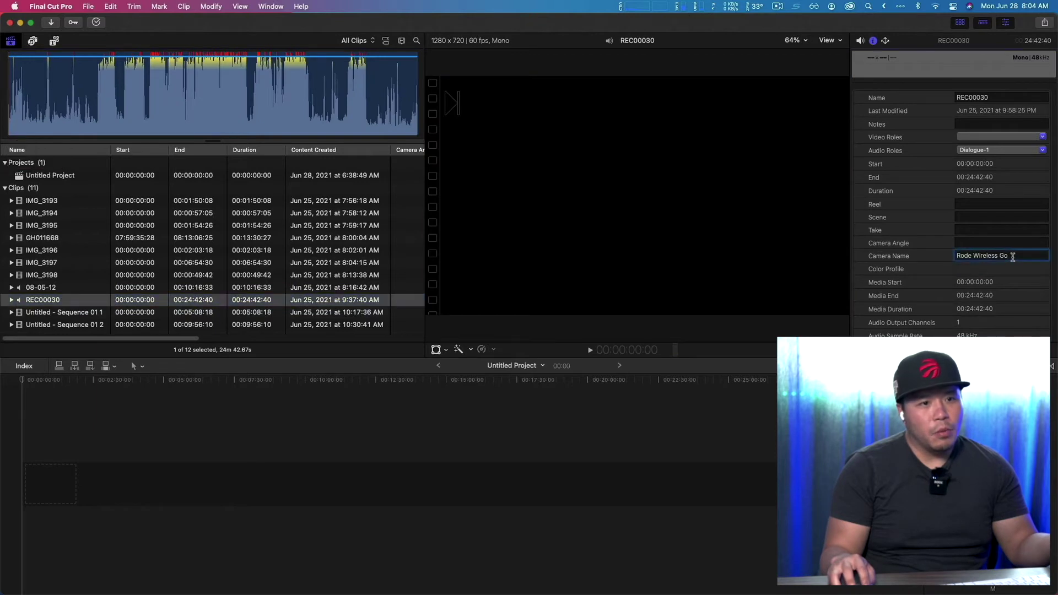
key("Return")
Create a multicam clip named Multicam in Demo 2 from all clips, using audio for synchronization and automatic angle assembly, ordering and synchronization
left_click(47, 201)
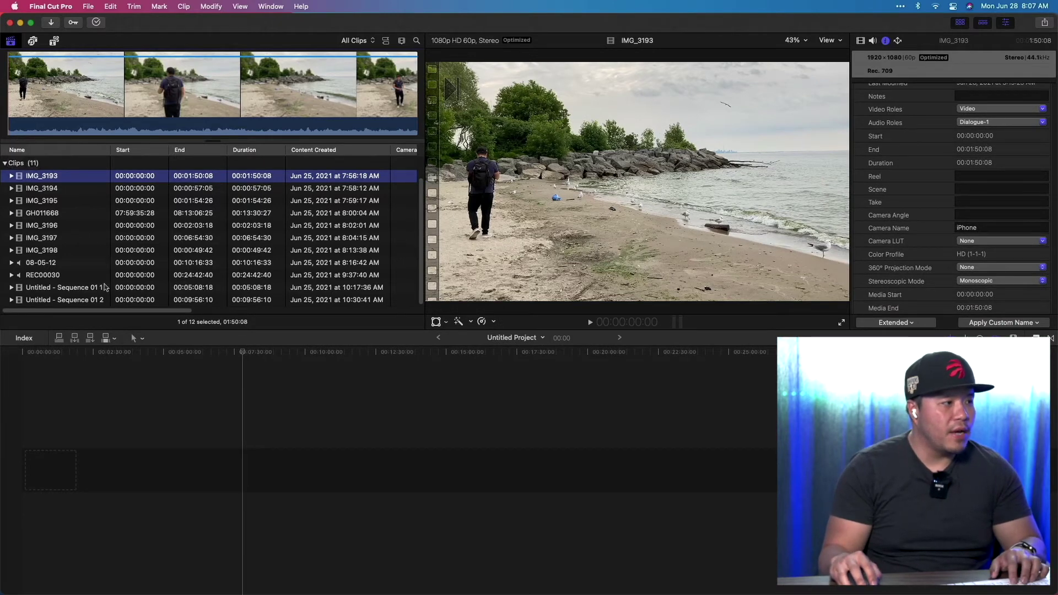
left_click(92, 302, "shift")
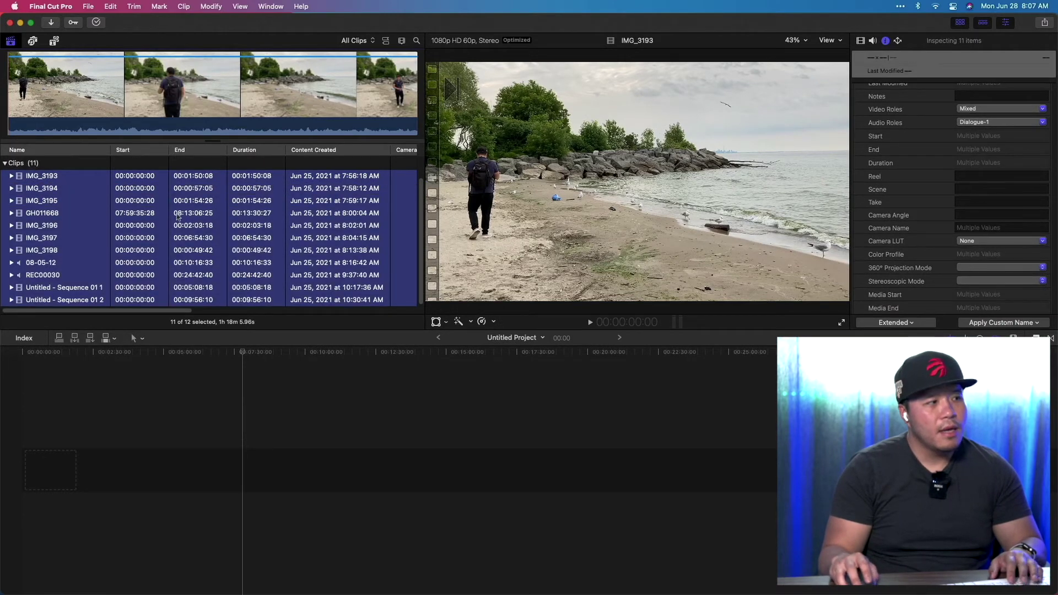
right_click(156, 227)
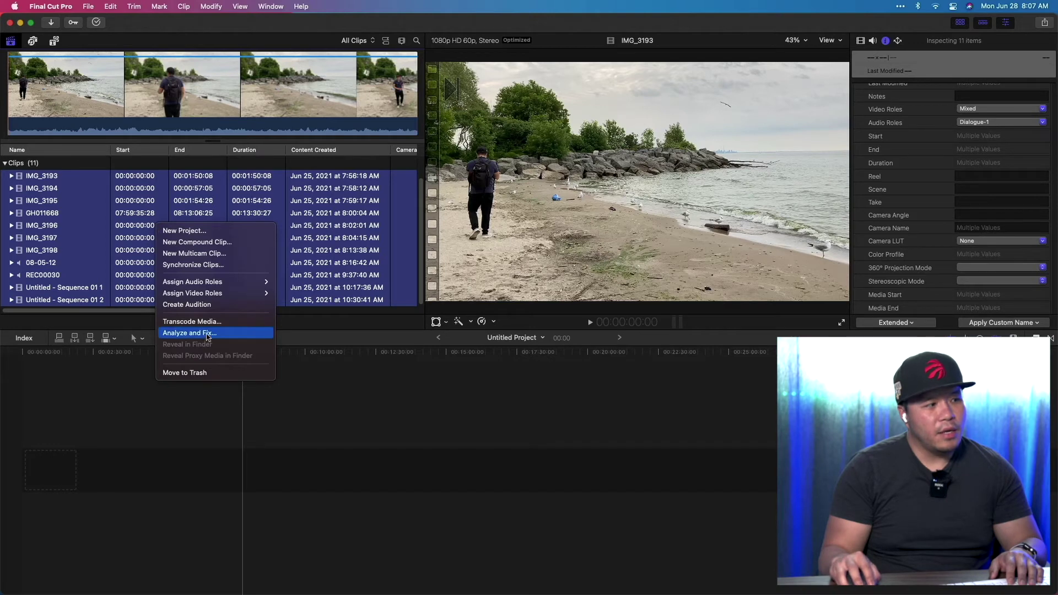
left_click(214, 254)
left_click(422, 432)
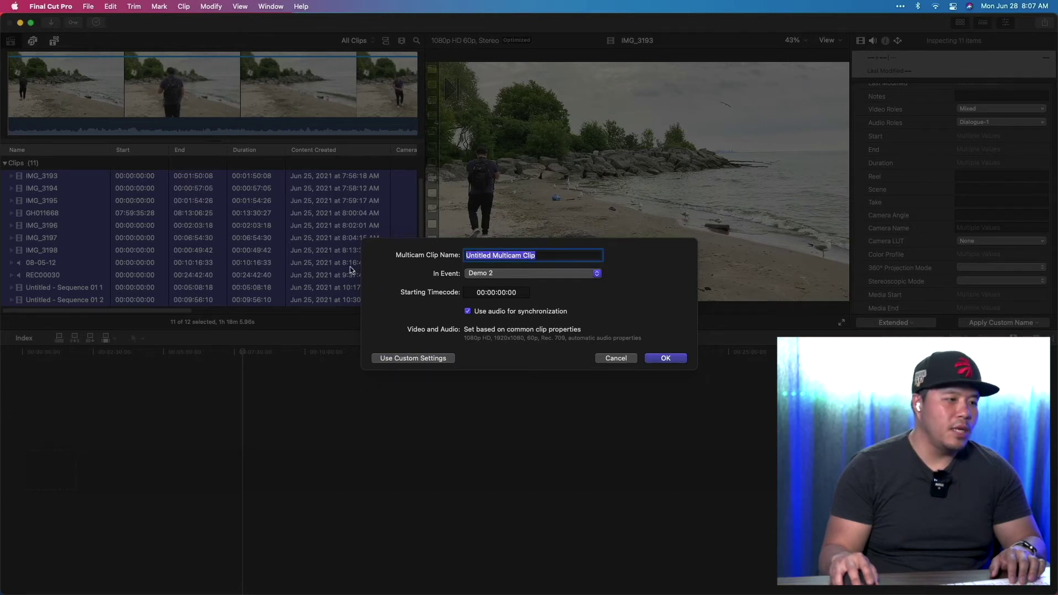
type("Multicam")
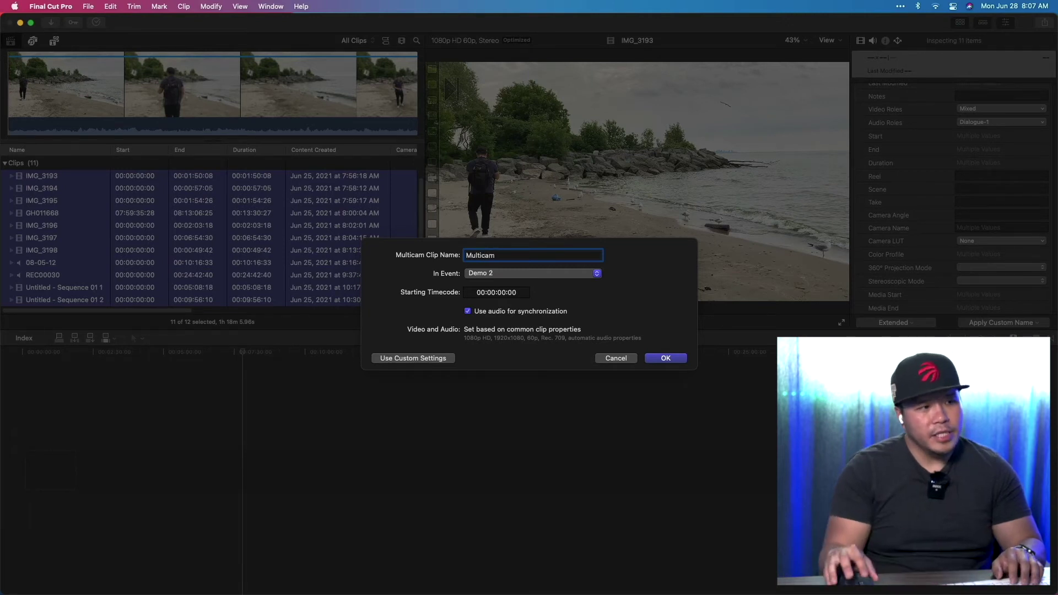
left_click(438, 359)
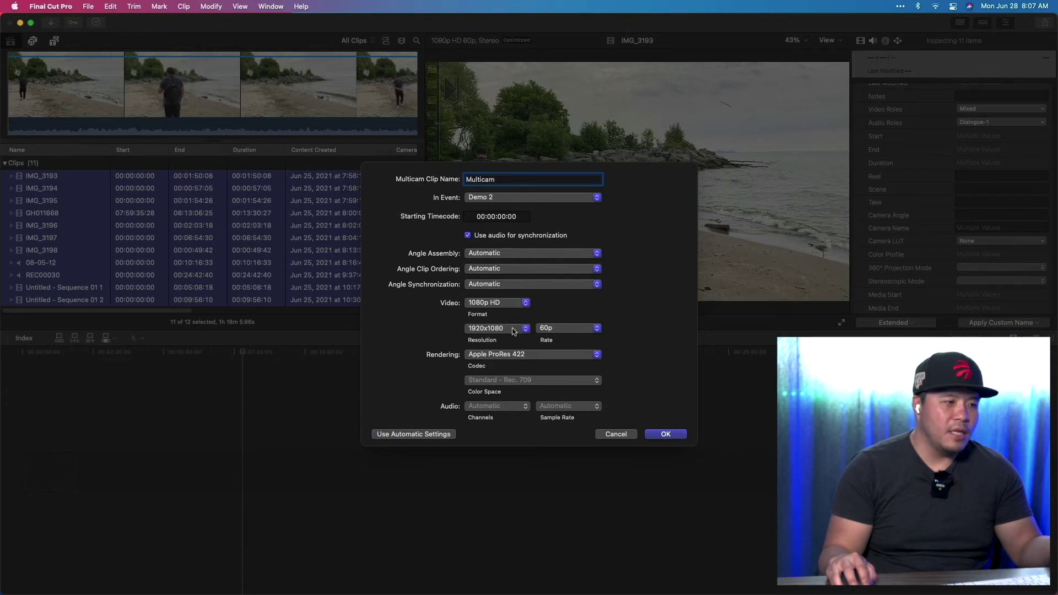
left_click(672, 435)
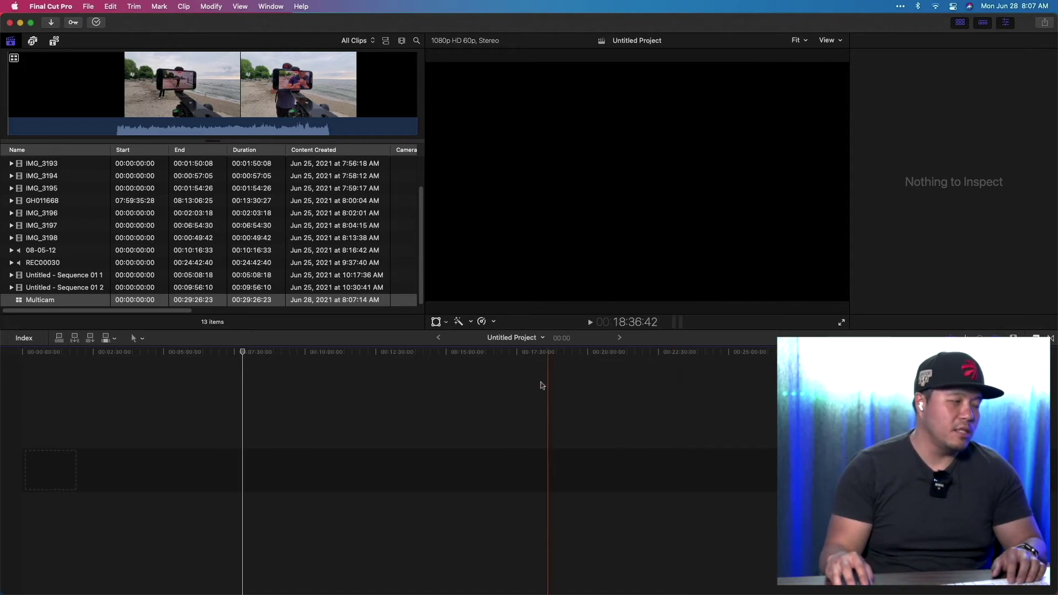
Place the Multicam clip at the start of the Untitled Project timeline and open its angles for viewing
left_click_drag(263, 304, 39, 485)
key("cmd+4")
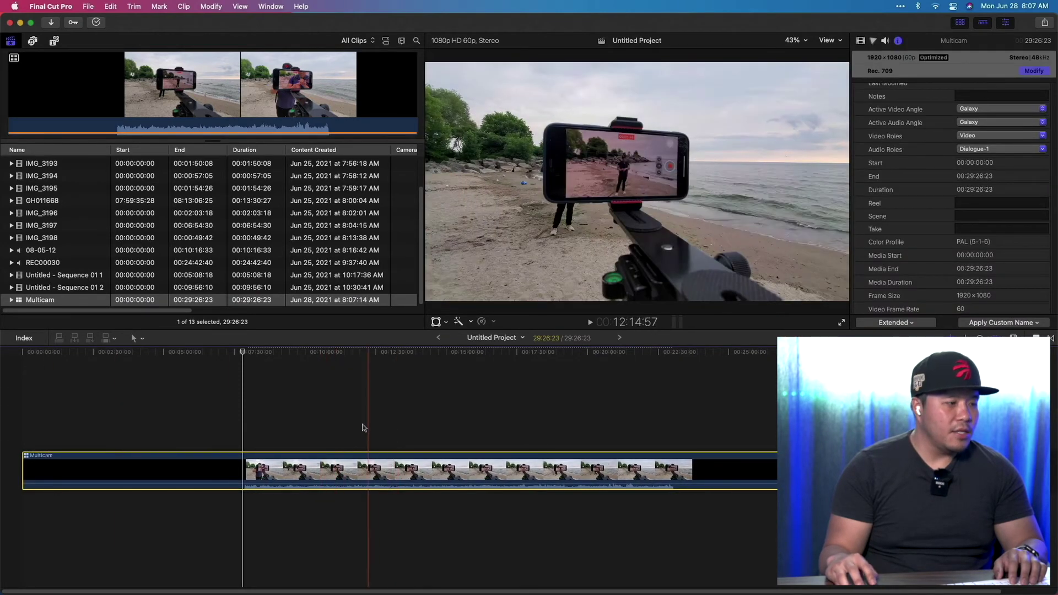
double_click(259, 467)
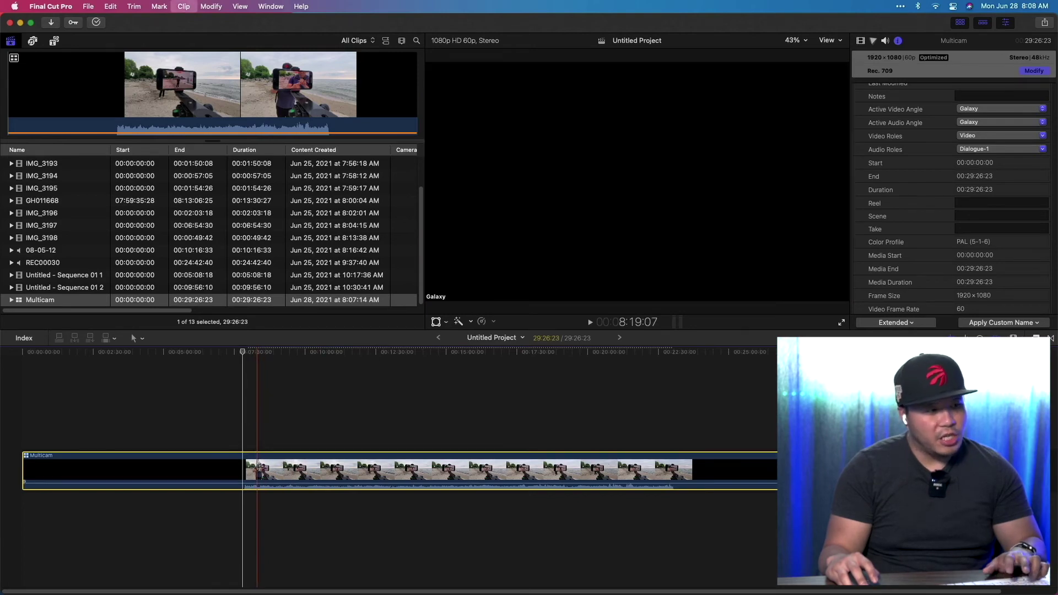
Examine how the clips line up across the Galaxy, GoPro, iPhone, Just Press Record and Rode Wireless Go angles, and return to the project
scroll(325, 438, "down", 2)
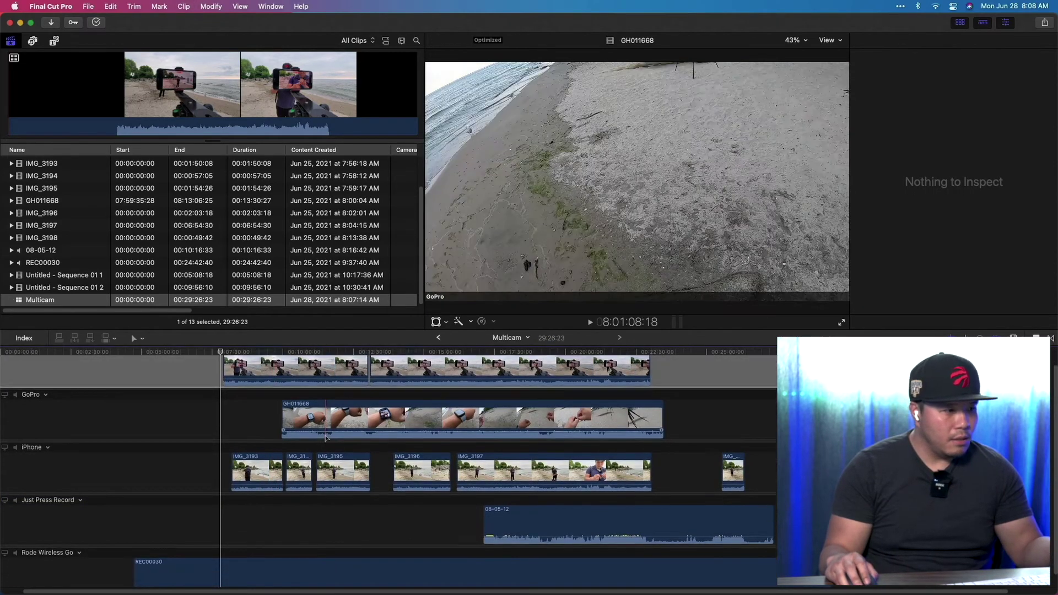
scroll(325, 438, "up", 2)
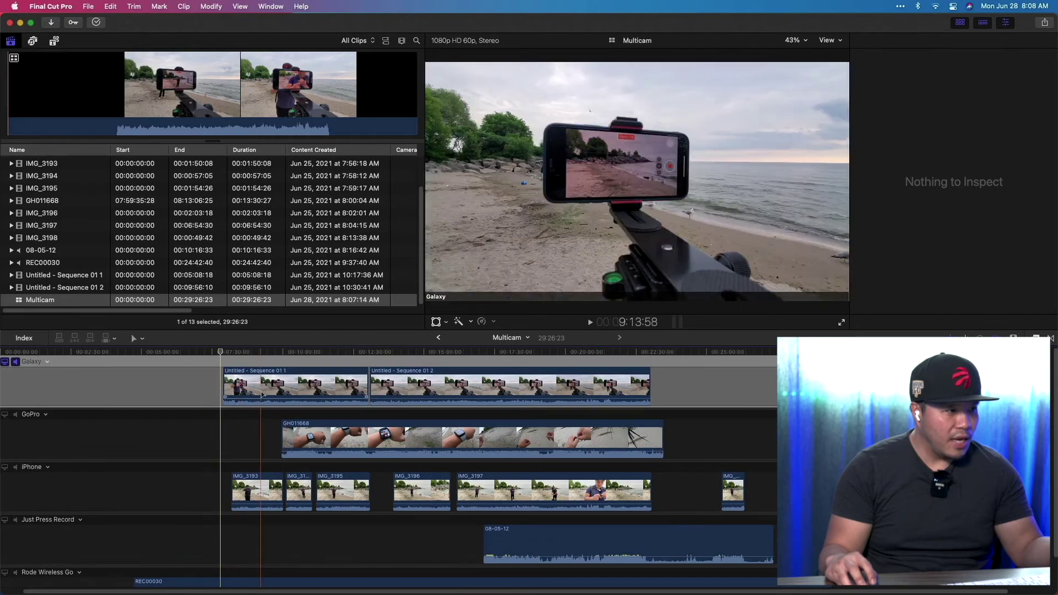
scroll(325, 424, "down", 2)
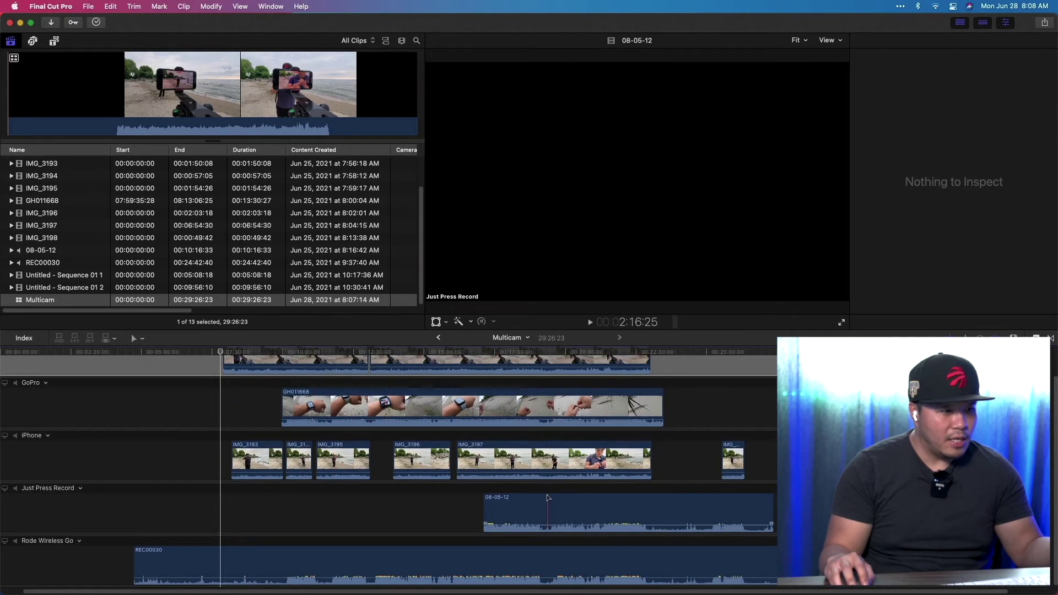
scroll(683, 490, "up", 2)
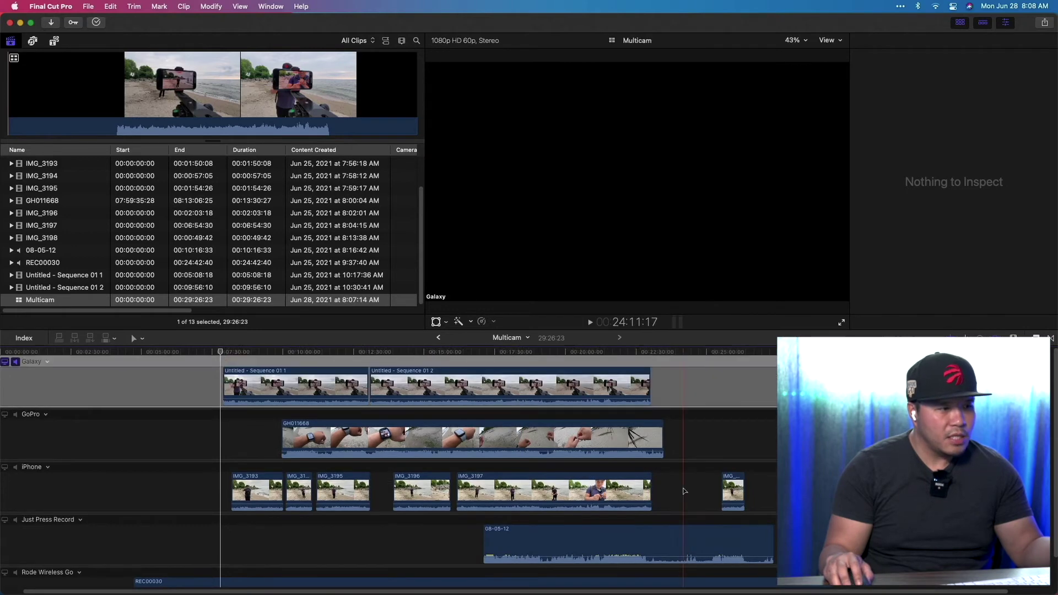
scroll(683, 490, "down", 2)
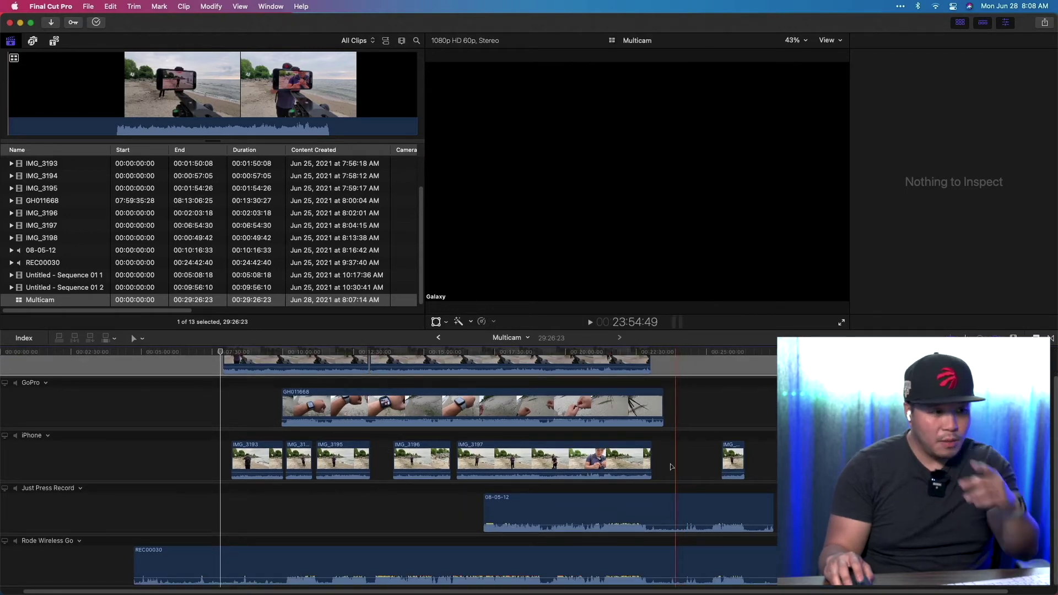
key("super+bracketleft")
Display the multicam angles beside the viewer and move the playhead to about 17:33
key("super+4")
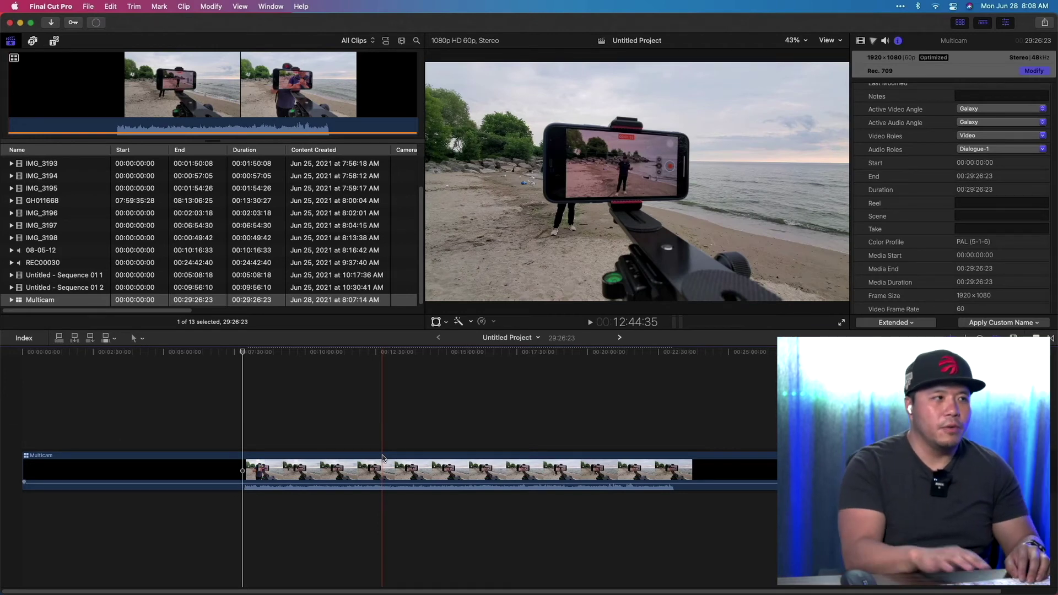
key("shift+super+7")
left_click(282, 416)
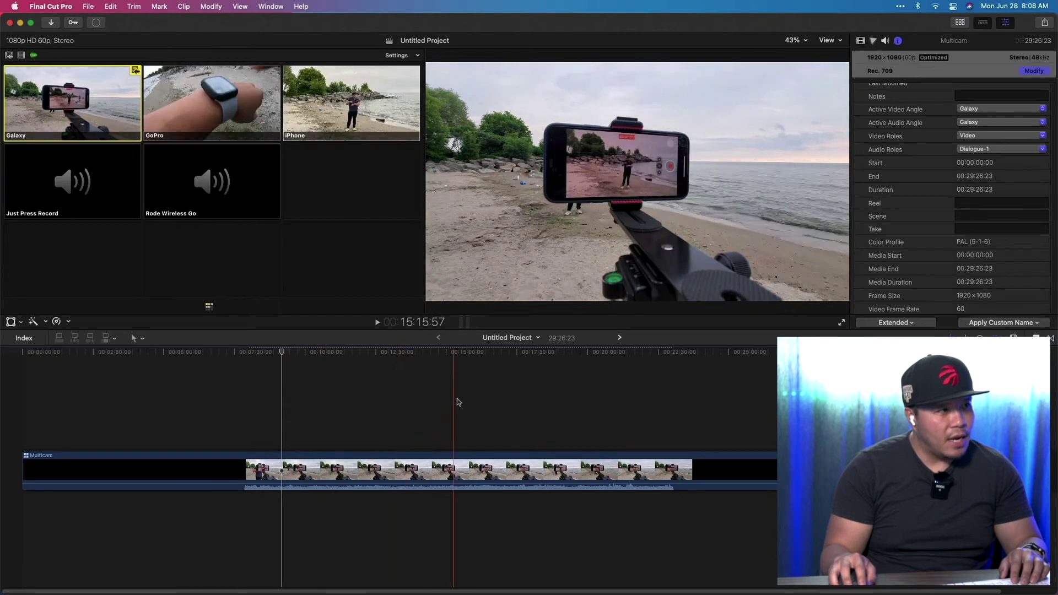
left_click(517, 402)
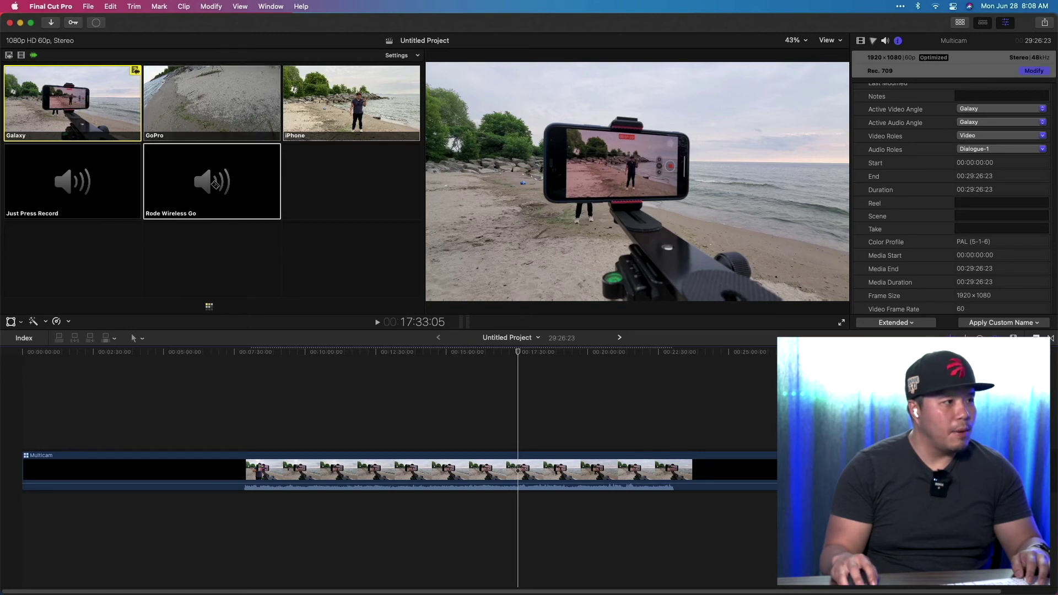
Switch only the Multicam clip's audio to the Rode Wireless Go angle and play it from about 17:33
left_click(221, 198)
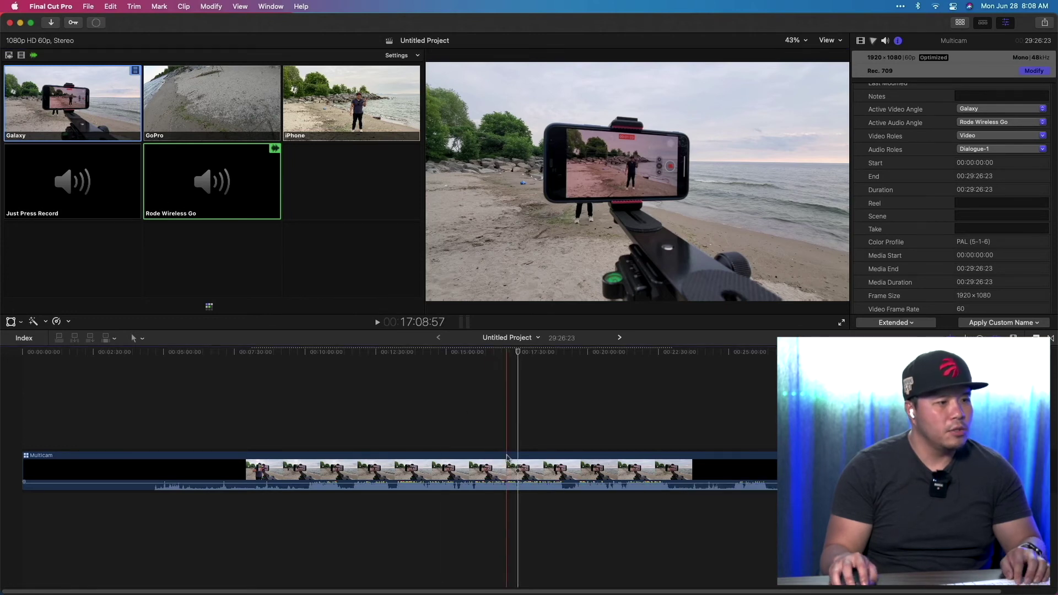
key("space")
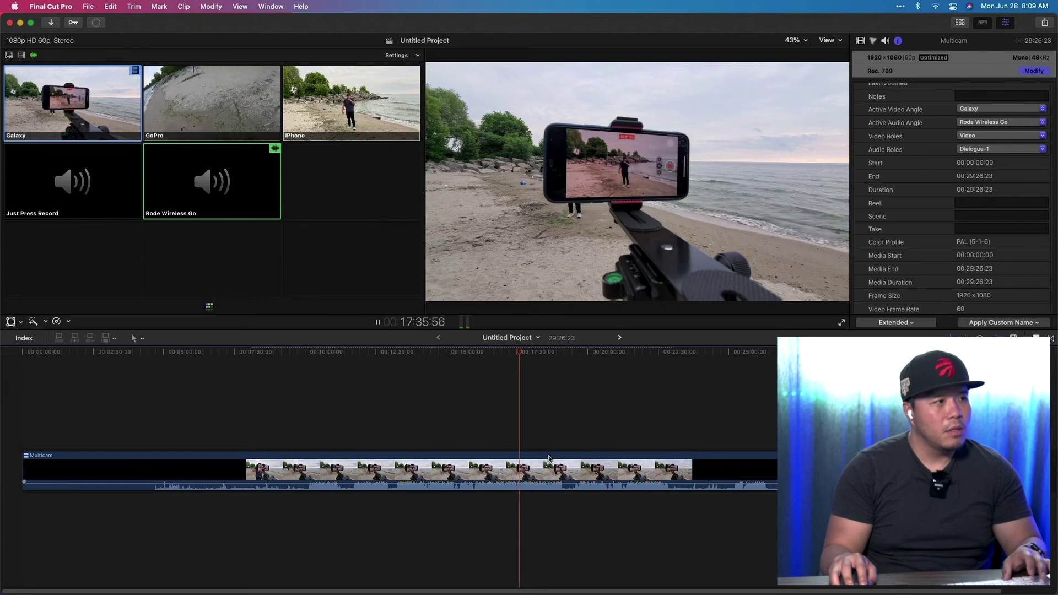
key("space")
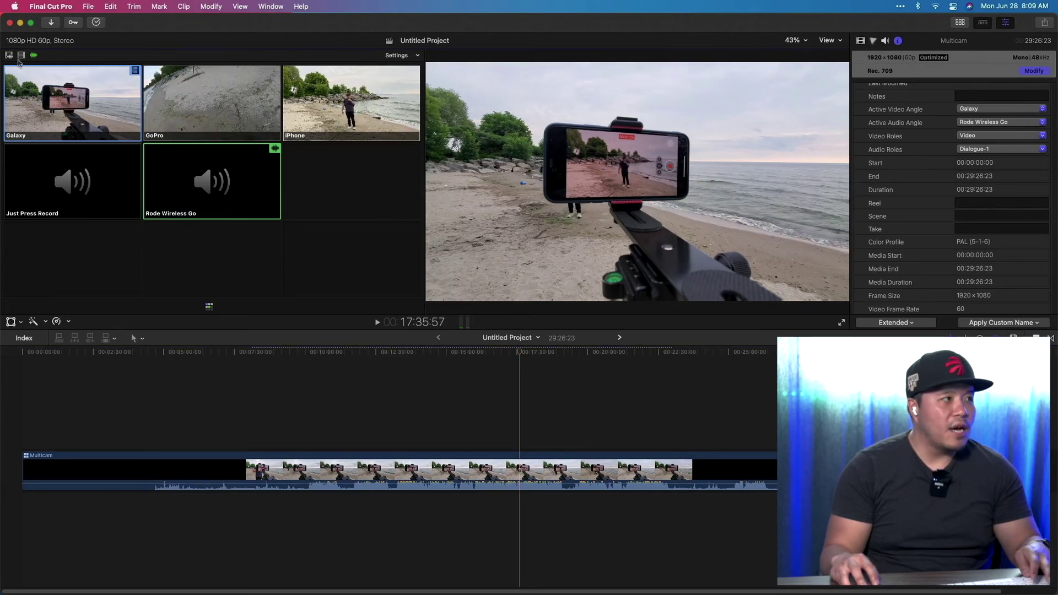
Switch only the Multicam clip's video to the iPhone angle and play the footage around 18:17
left_click(364, 124)
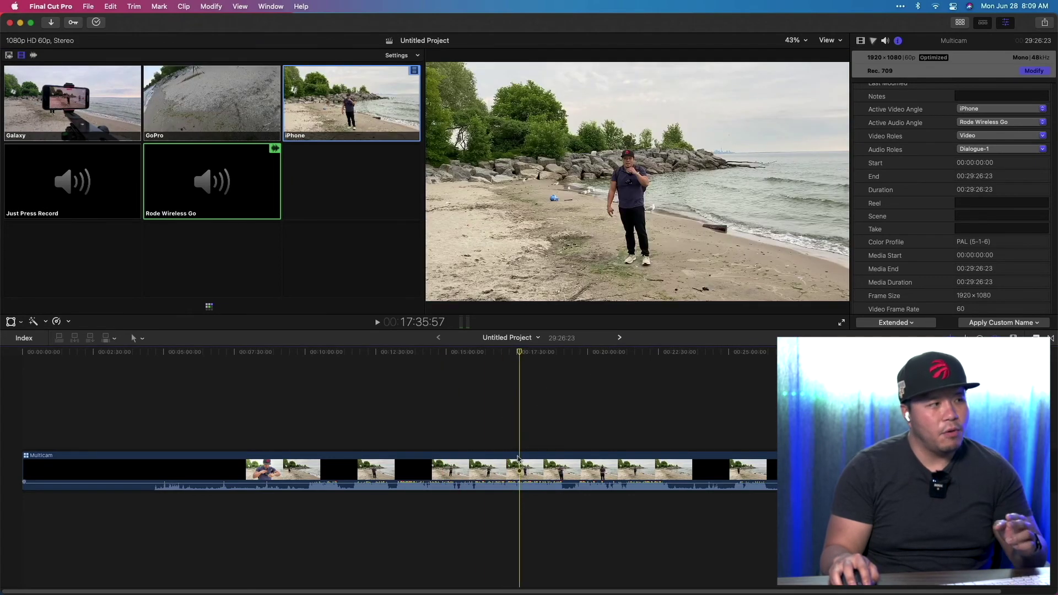
key("space")
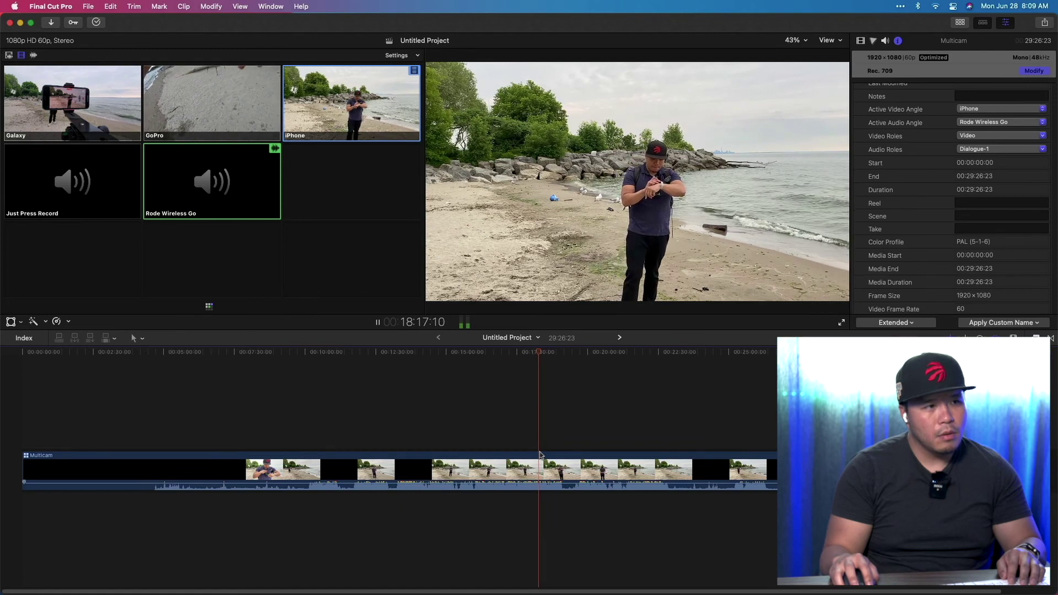
key("space")
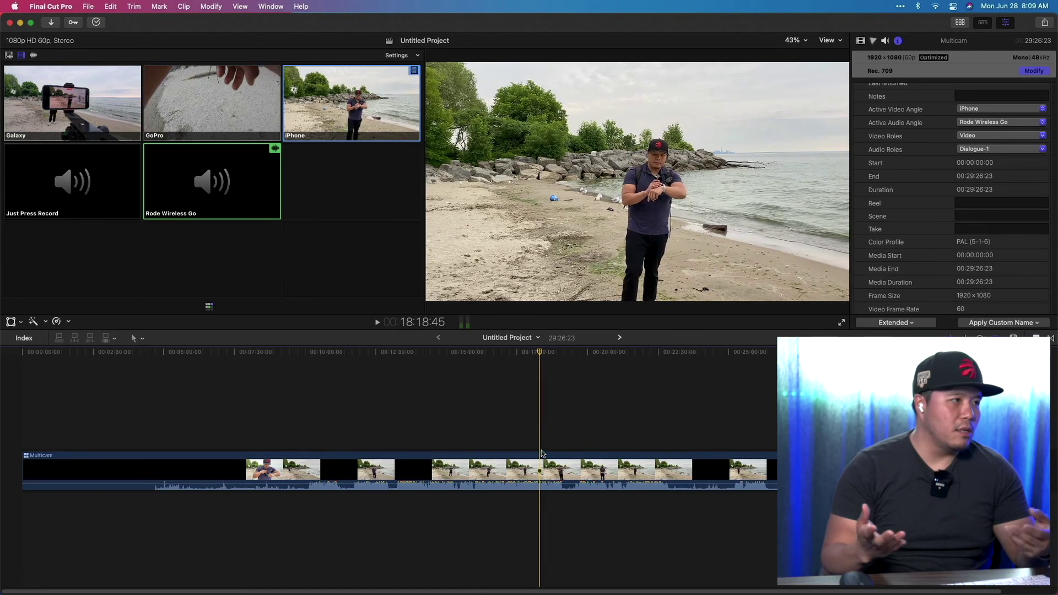